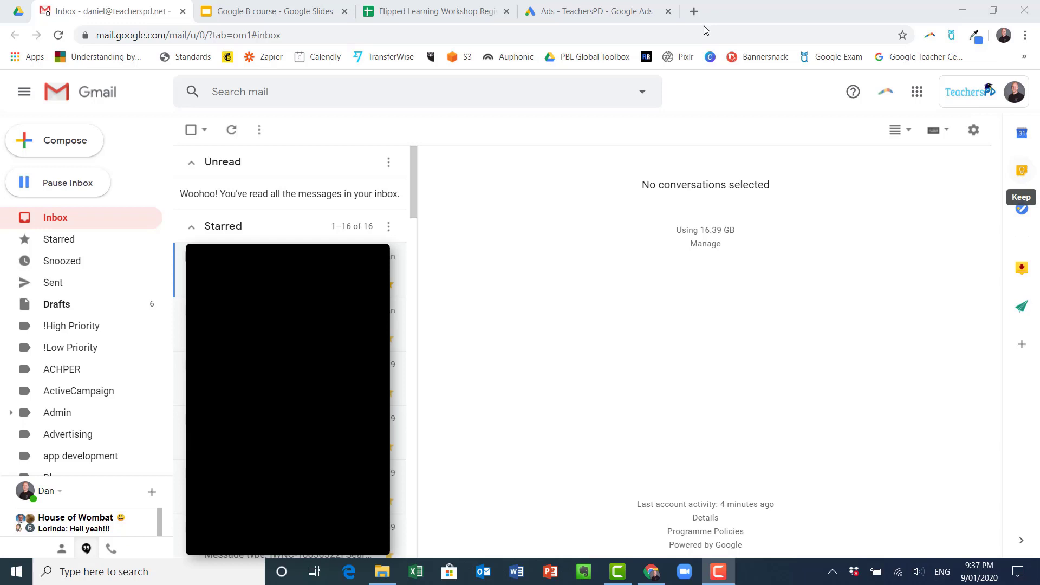
Open a new Chrome tab and load keep.google.com
click(694, 11)
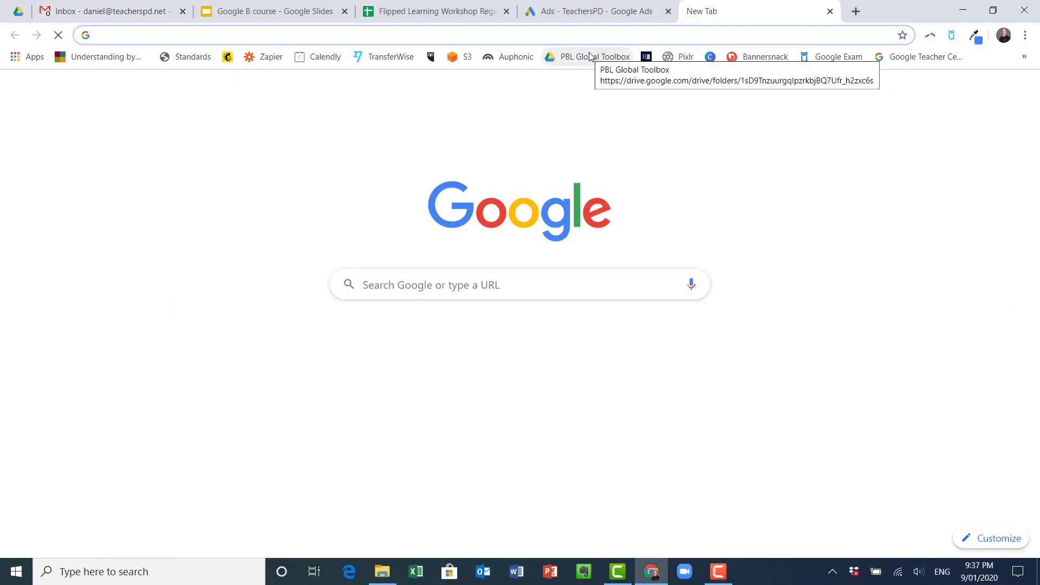
text(keep.google.co)
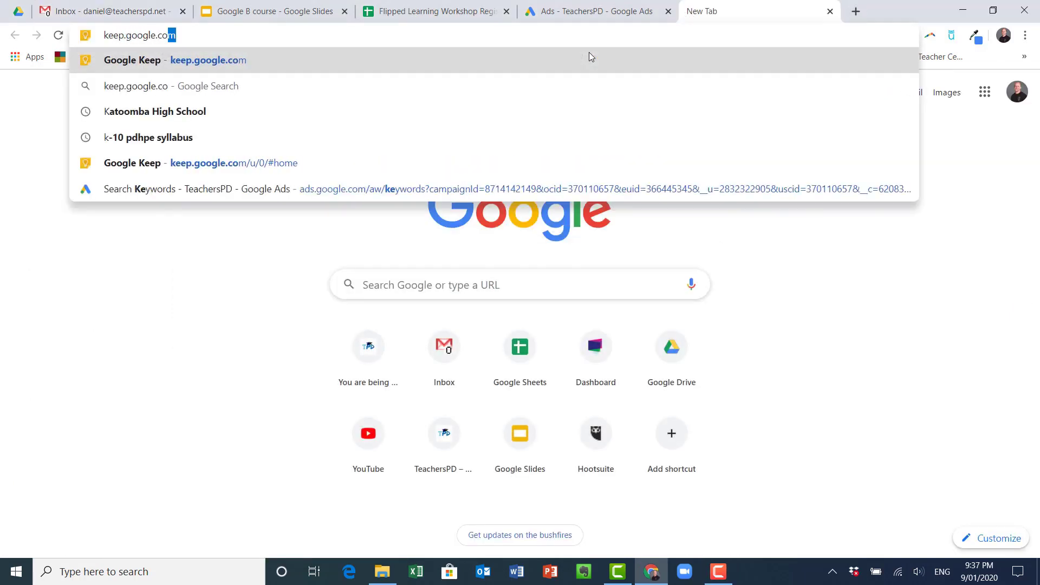
key(Return)
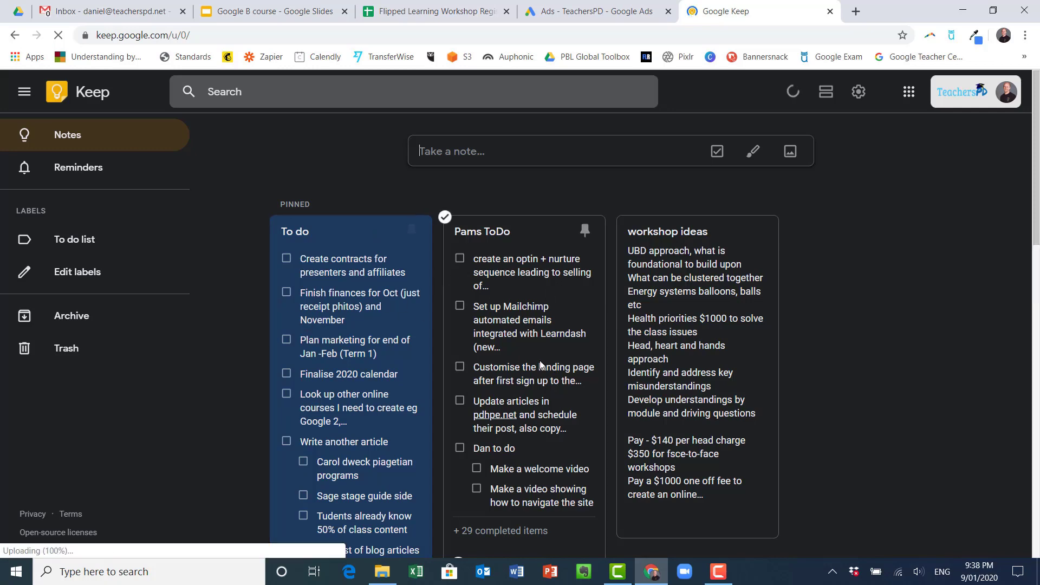
scroll(430, 310, down, 4)
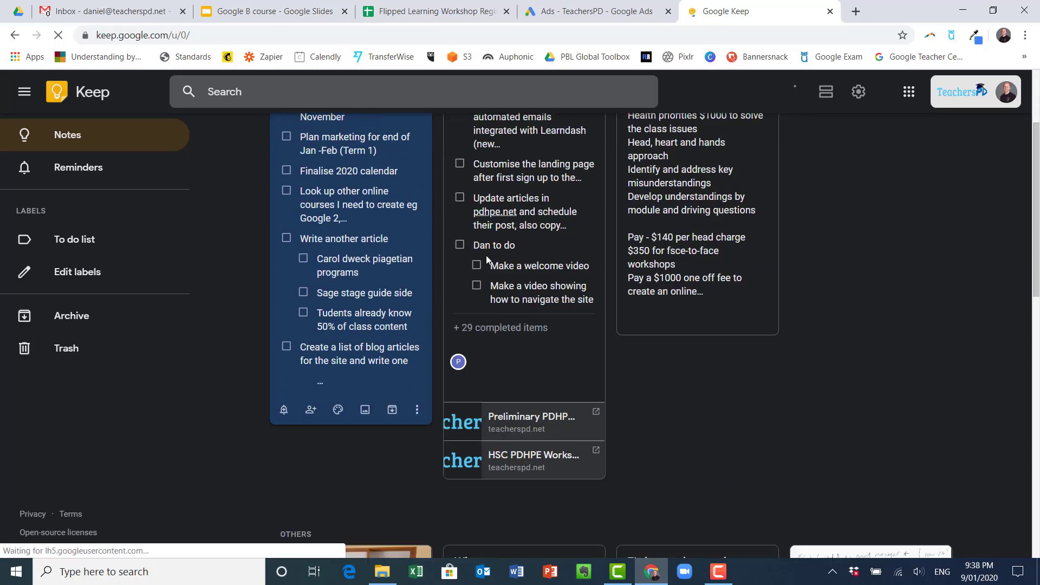
scroll(398, 284, down, 5)
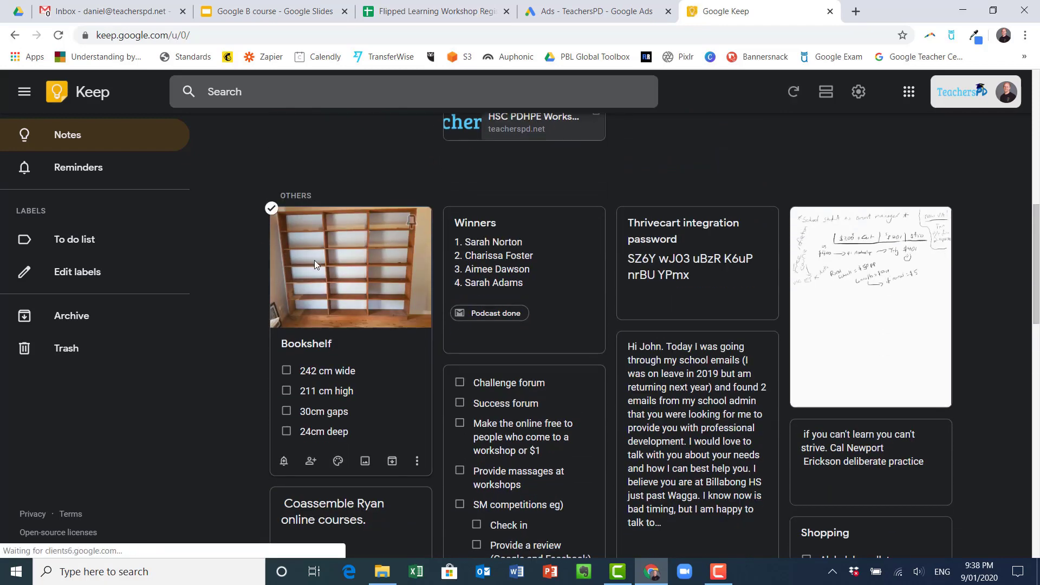
scroll(315, 259, down, 3)
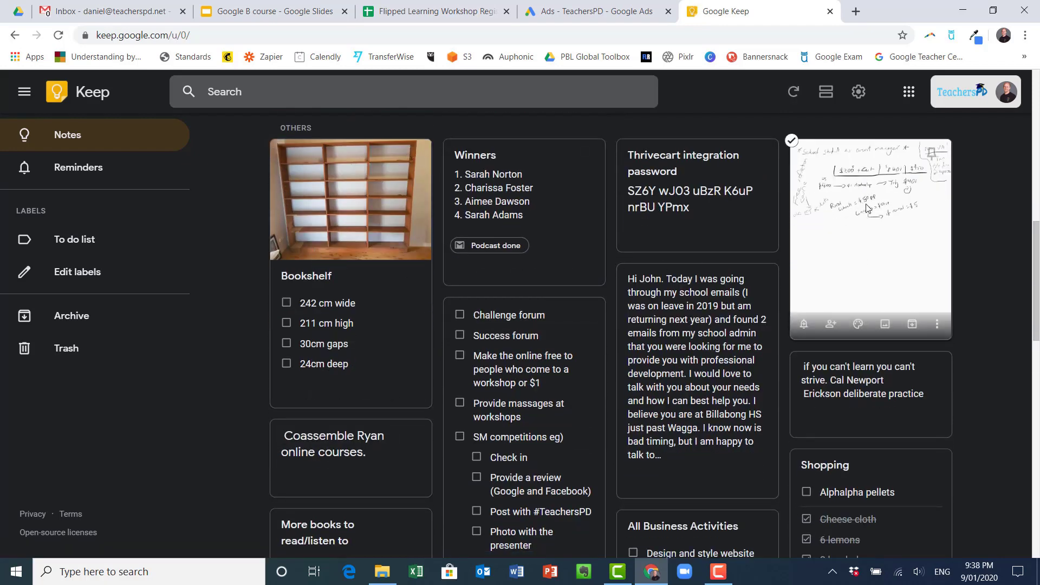
scroll(591, 291, down, 10)
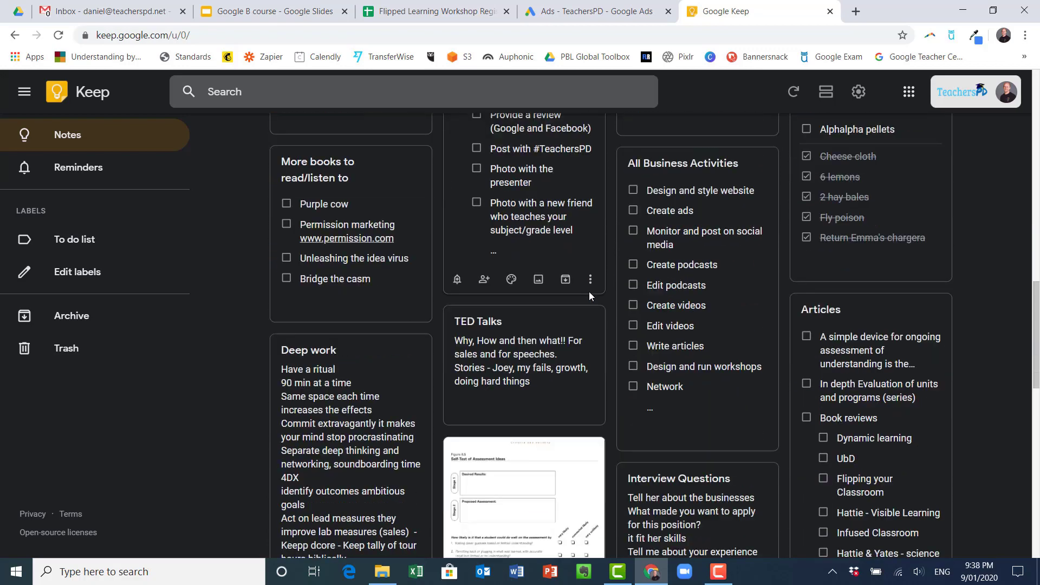
scroll(528, 287, down, 4)
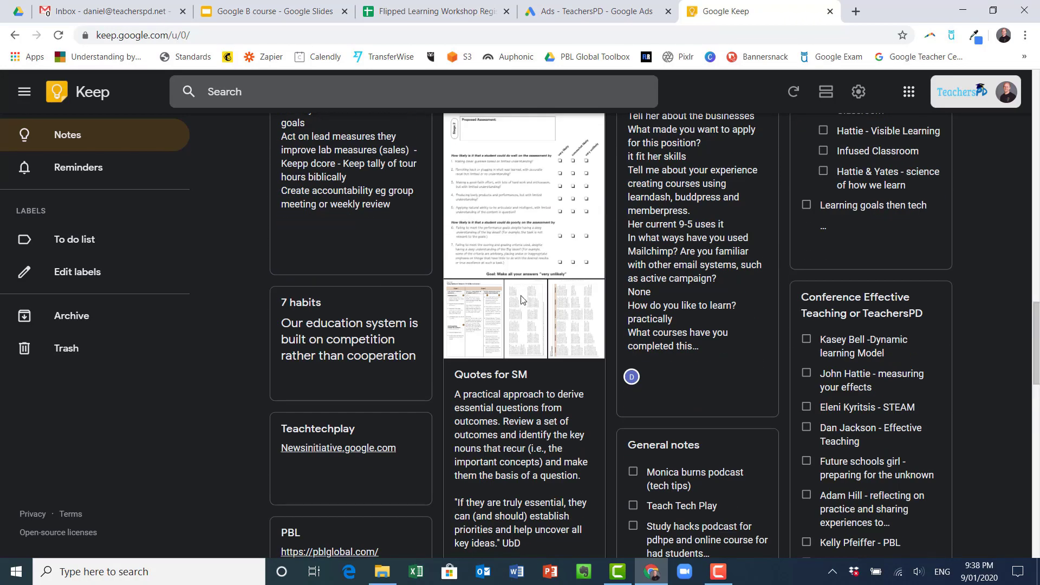
scroll(498, 307, down, 1)
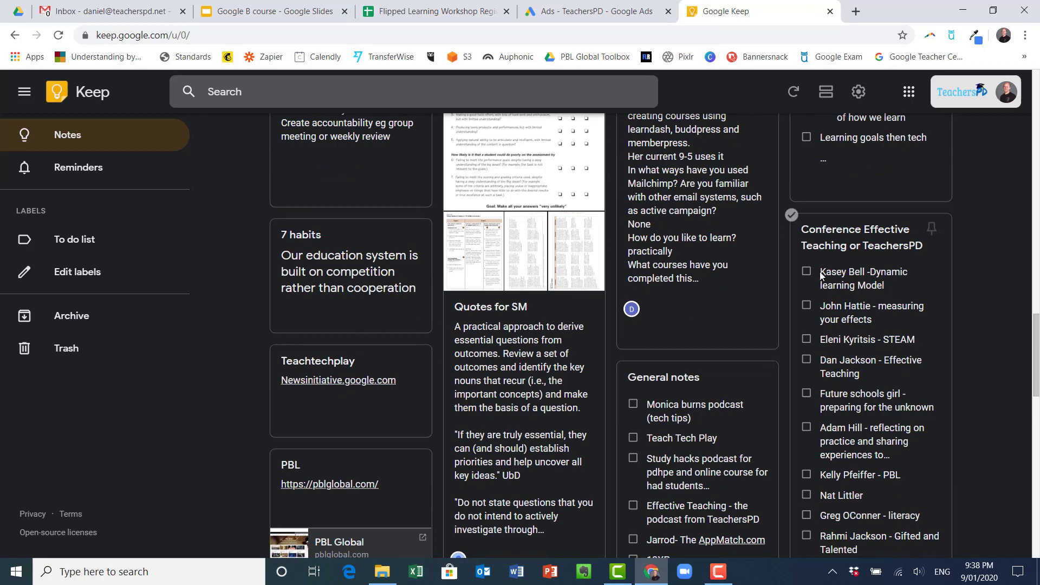
scroll(605, 276, down, 5)
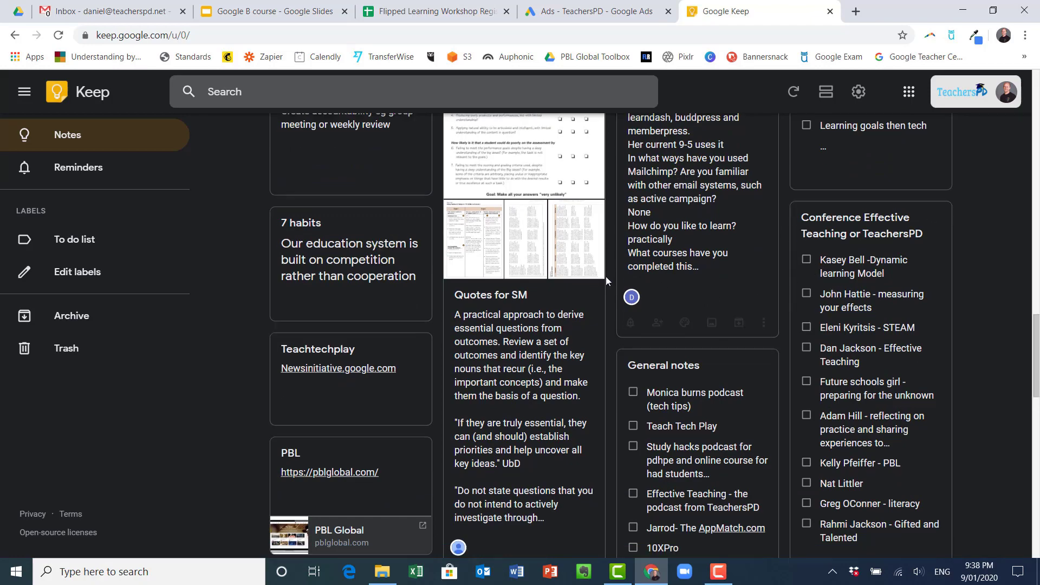
scroll(318, 232, up, 2)
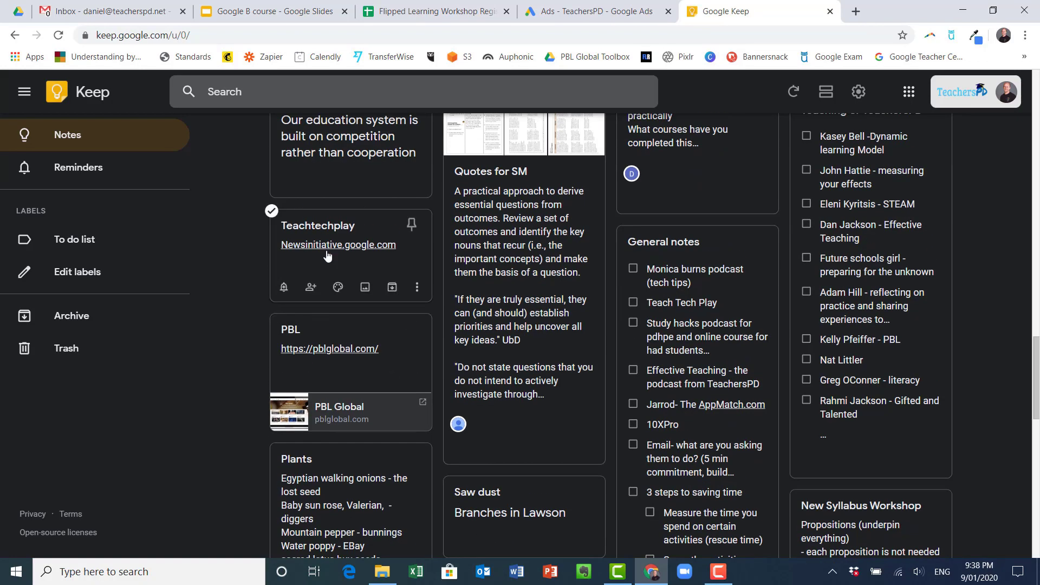
scroll(593, 320, down, 2)
scroll(594, 317, down, 8)
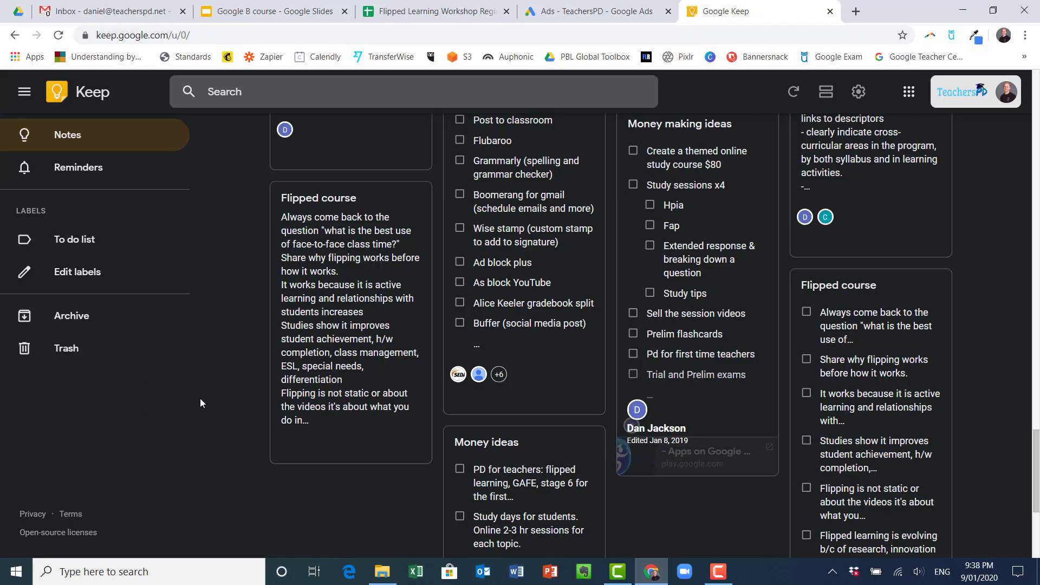
scroll(466, 376, up, 20)
Start a new note titled 'Test note'
scroll(505, 352, up, 4)
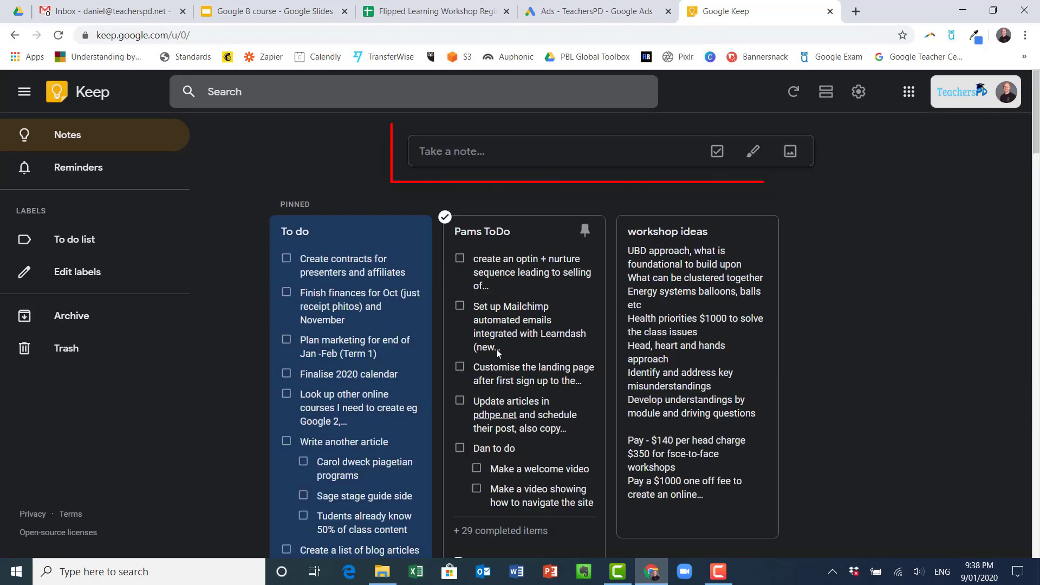
click(473, 150)
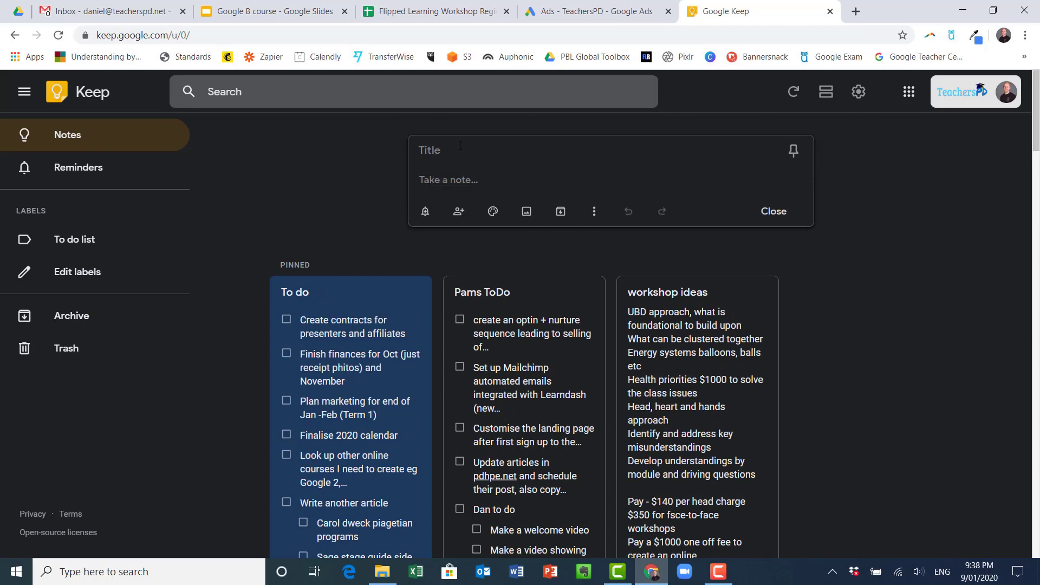
click(460, 145)
text(Test note)
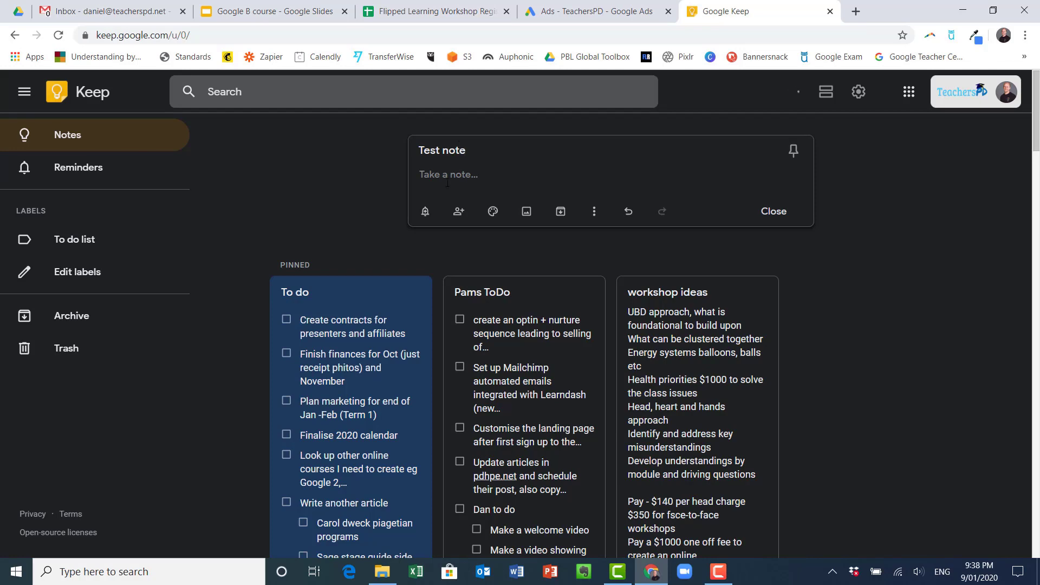
Write 'Phone call tomorrow' followed by a phone number in the note body
click(420, 175)
text(fskodns vd)
key(shift+Left)
key(shift+Left)
key(shift+Left)
key(shift+Left)
key(shift+Left)
key(shift+Left)
key(shift+Left)
key(shift+Left)
key(shift+Left)
key(shift+Left)
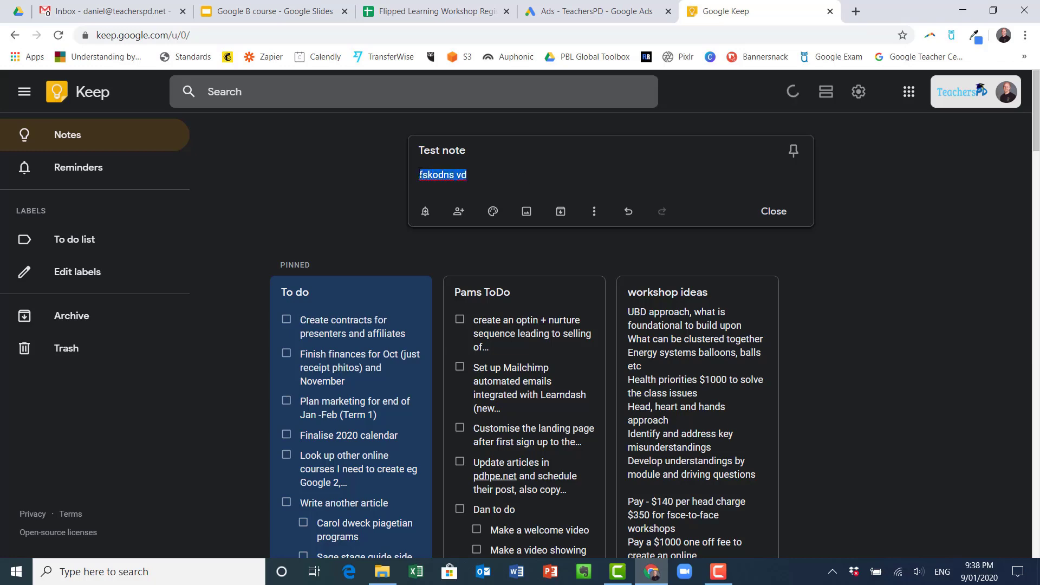
text(Phone call tomoee)
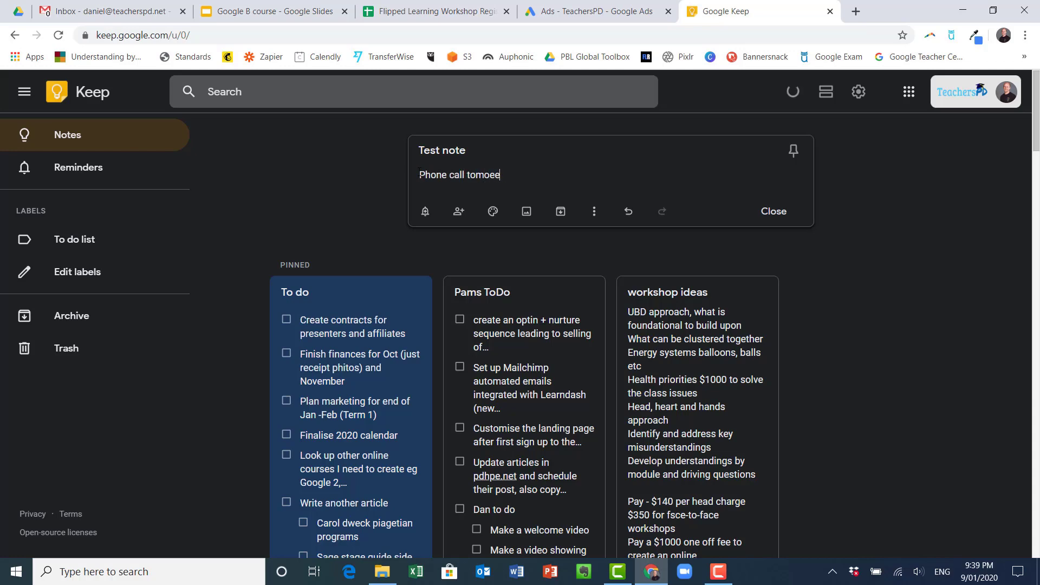
key(BackSpace)
key(BackSpace)
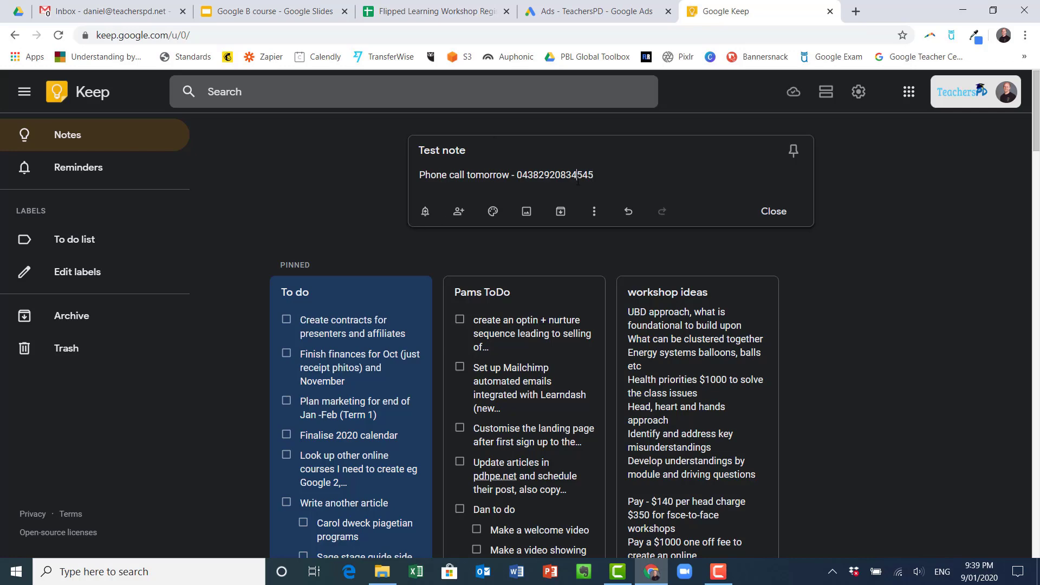
Open the note's reminder options, view Pick date & time, then return to the presets
click(427, 215)
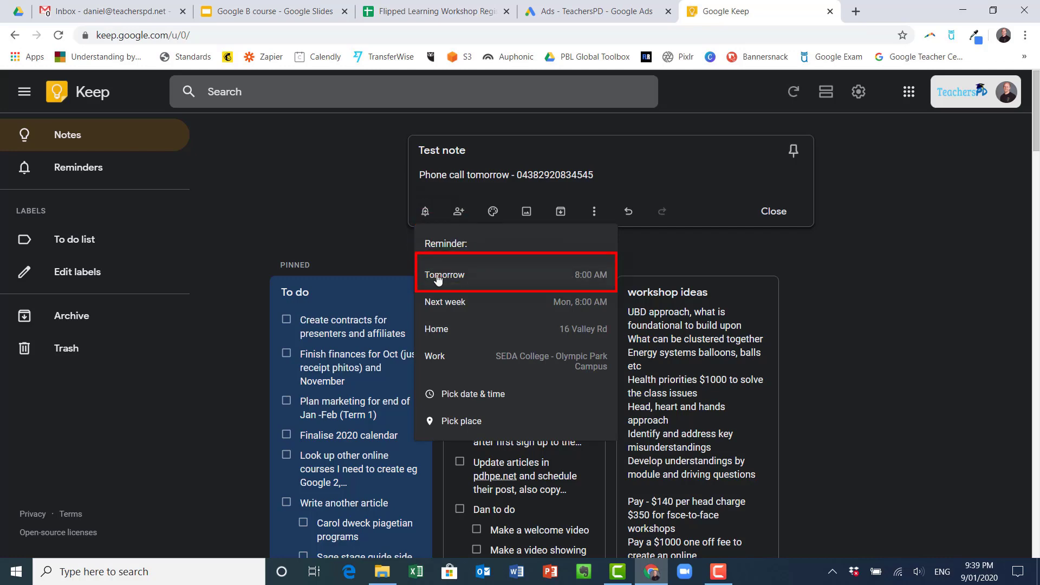
click(462, 401)
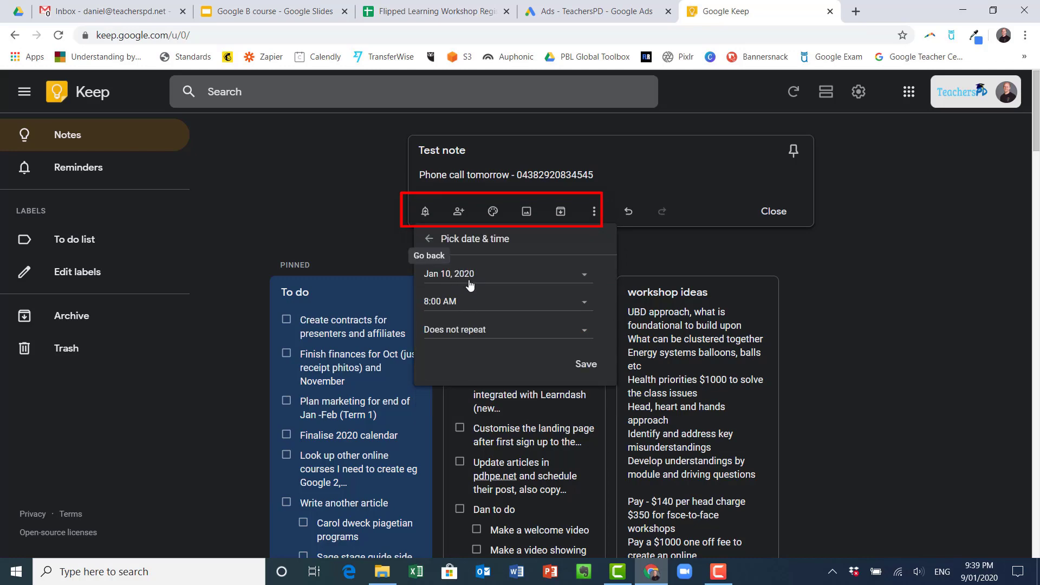
click(428, 238)
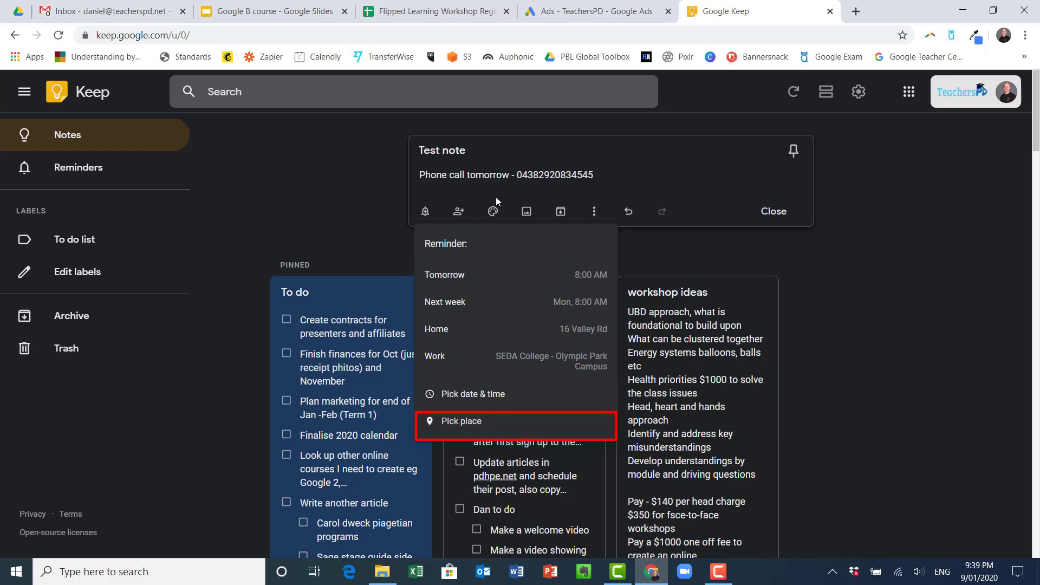
Set the reminder to Tomorrow 8:00 AM, cancel the Collaborators dialog, and colour the note yellow
click(464, 274)
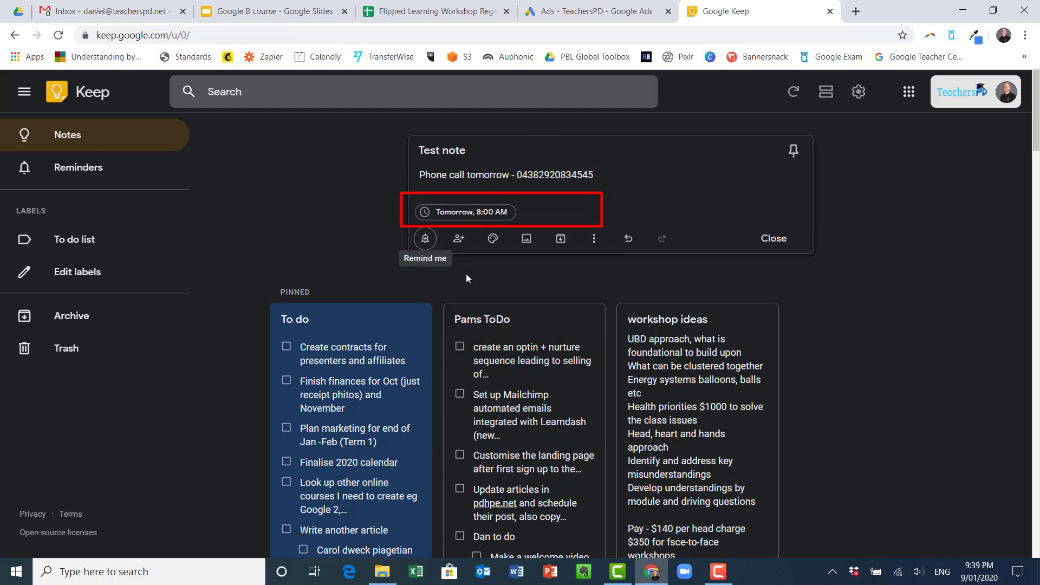
click(459, 238)
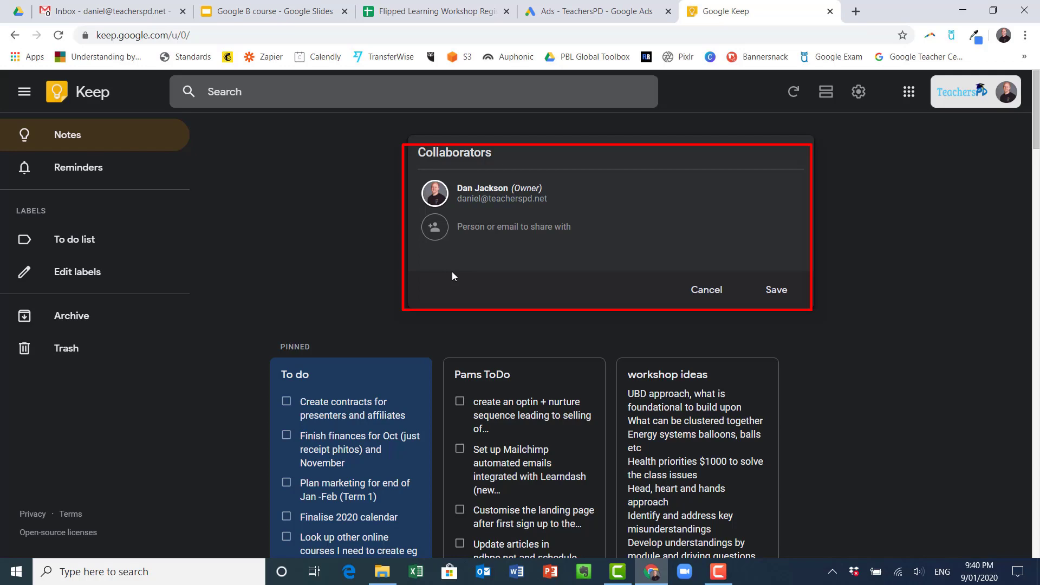
click(705, 289)
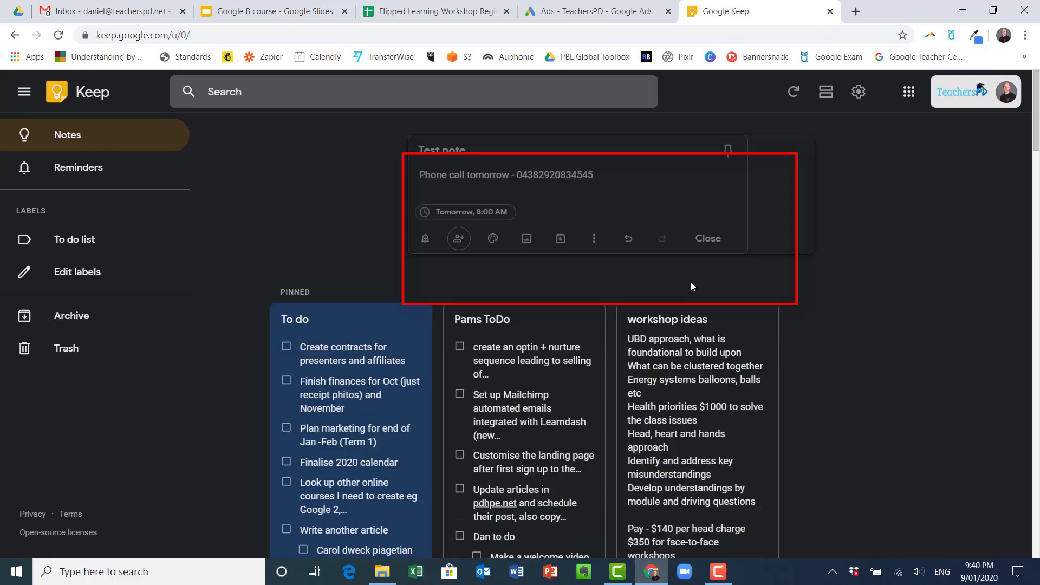
mouse_move(492, 241)
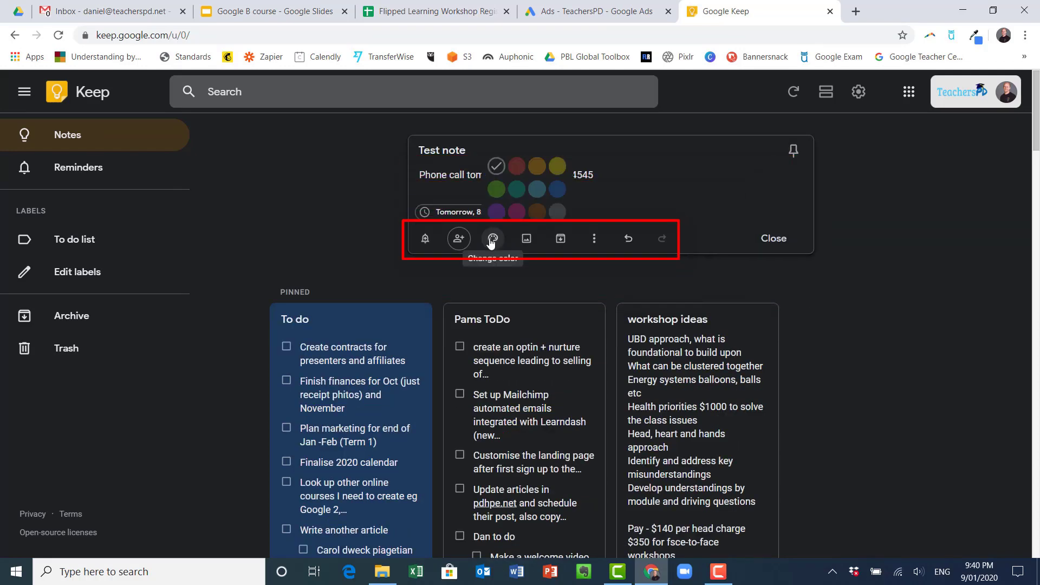
click(553, 174)
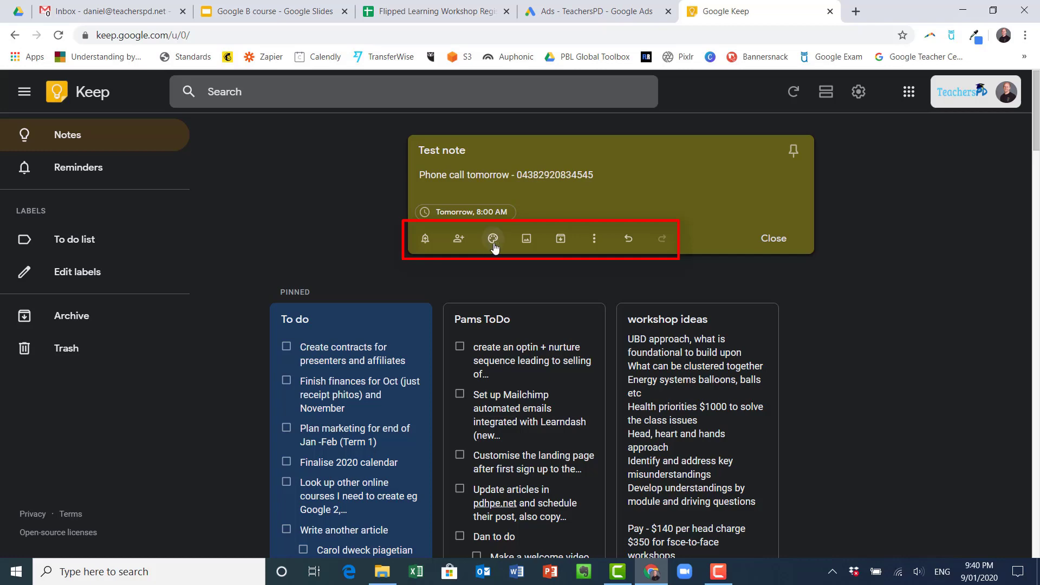
Attach the TeachersPD Logo image from Downloads to the note
click(529, 241)
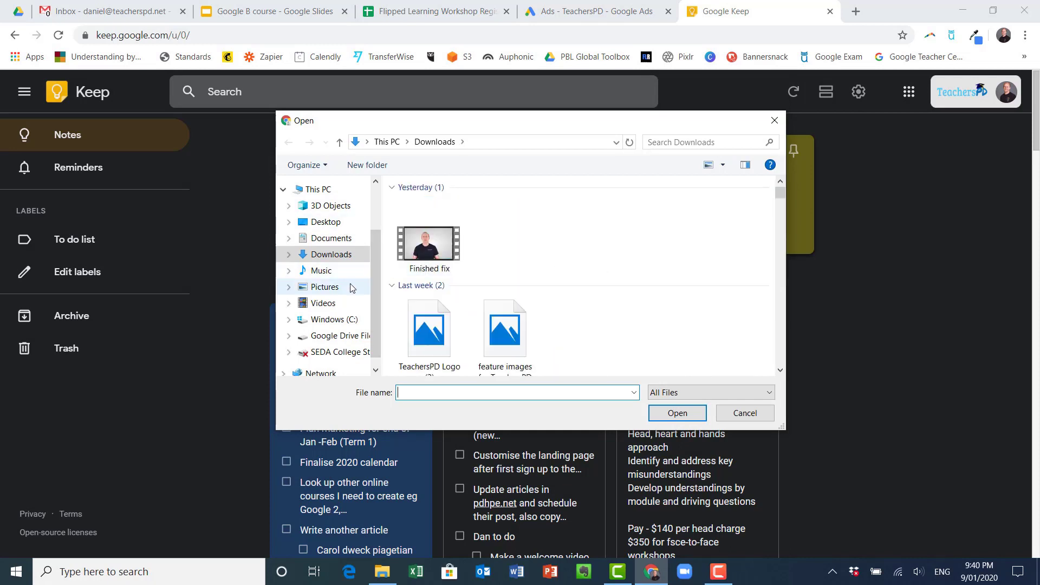
double_click(431, 354)
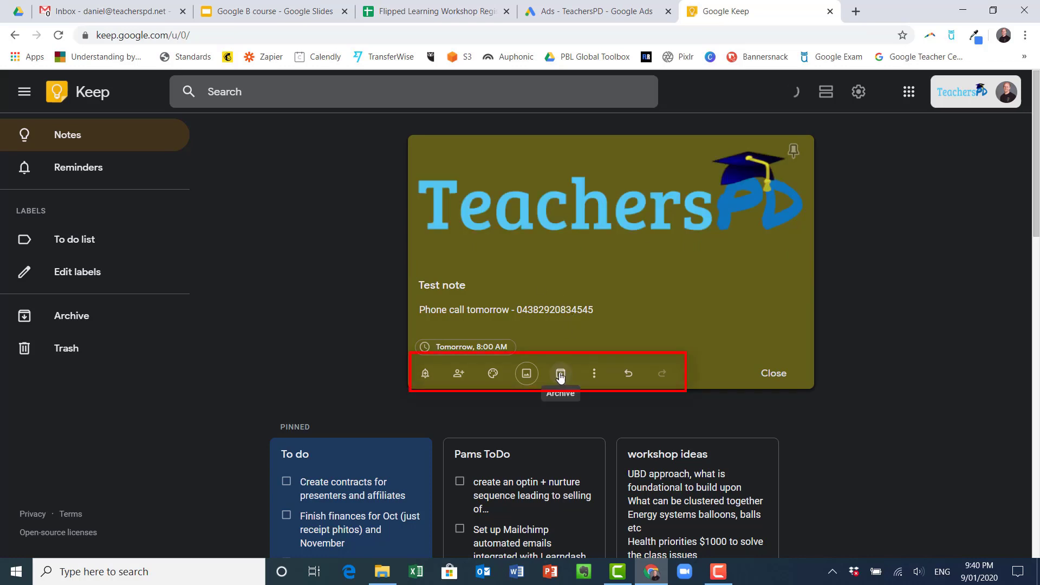
Create a new 'Phone Calls' label and apply it to the note
click(596, 374)
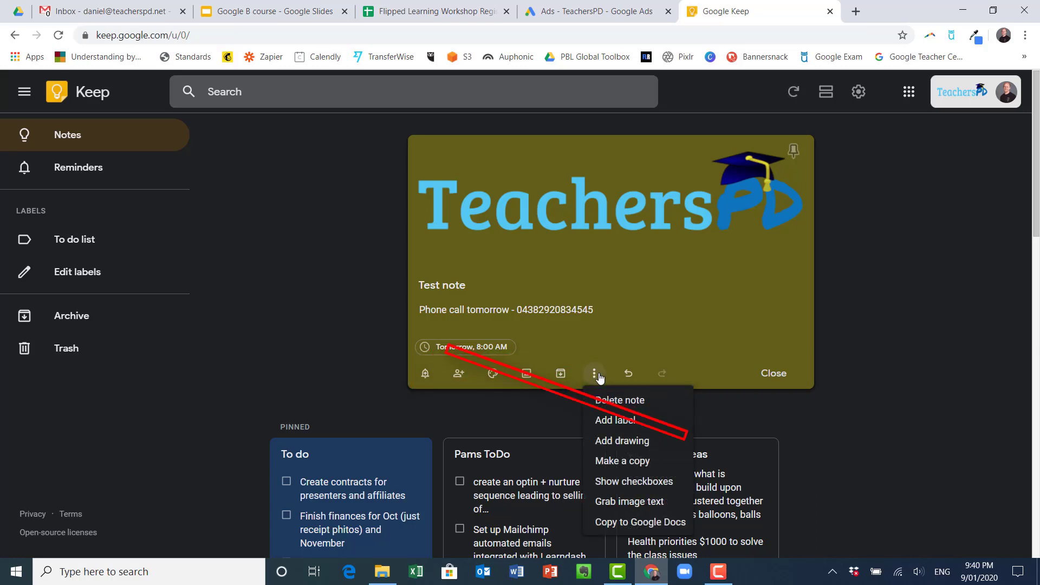
click(618, 421)
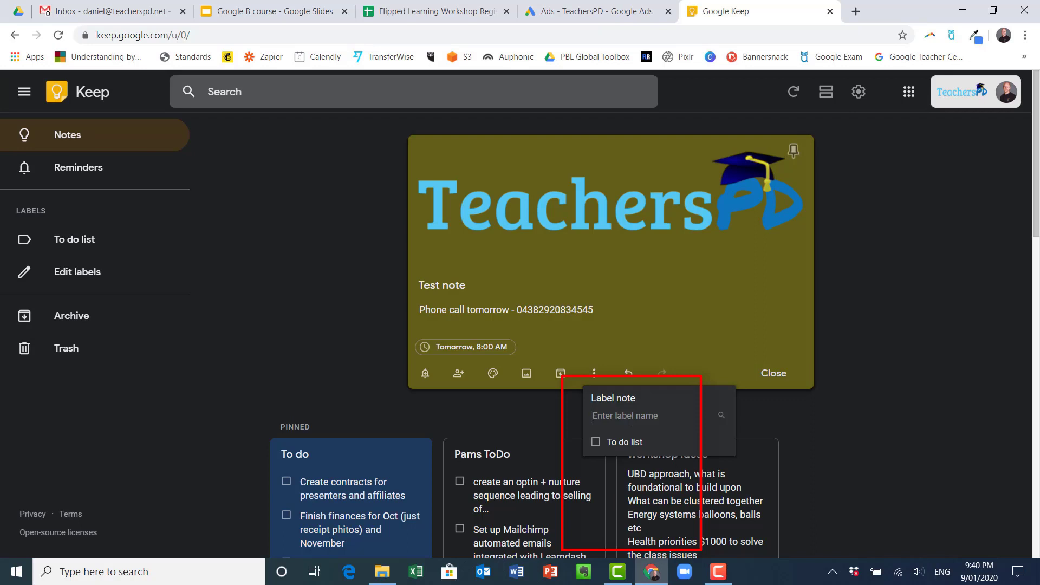
text(Phone Calls)
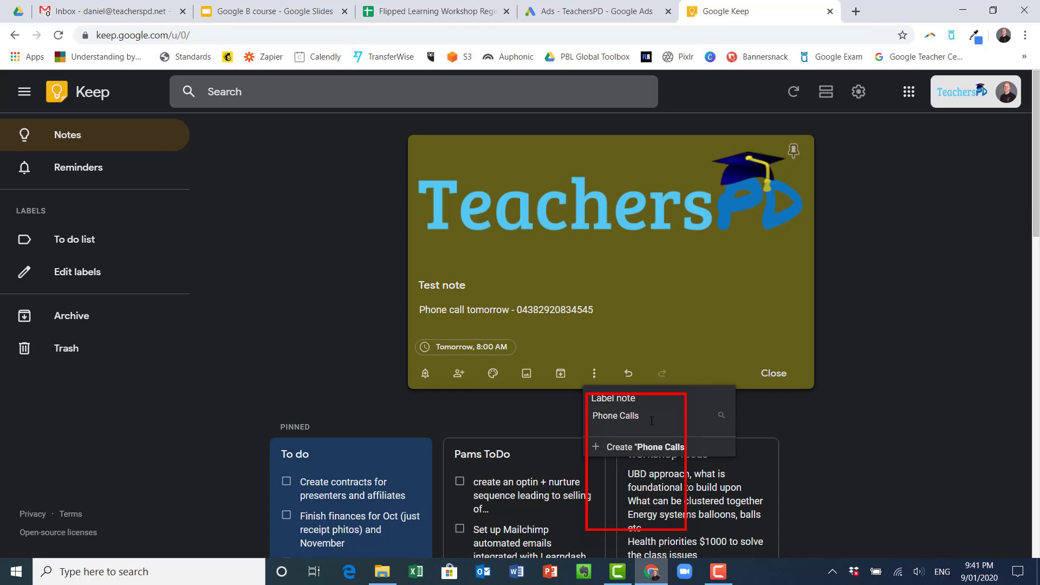
click(631, 447)
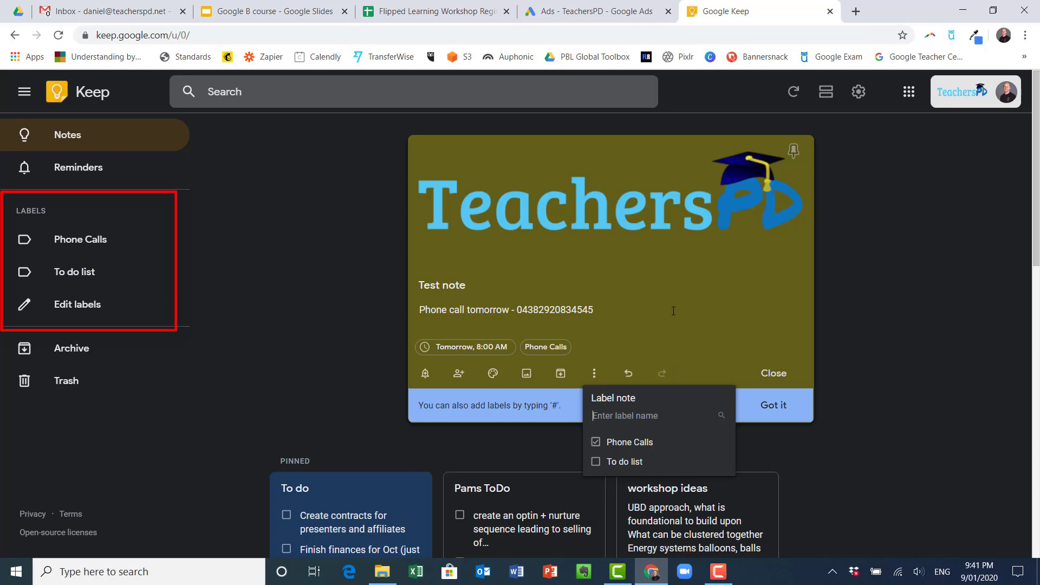
click(643, 316)
Add a blue sketch drawing to the note with a ruled-line canvas background
click(594, 373)
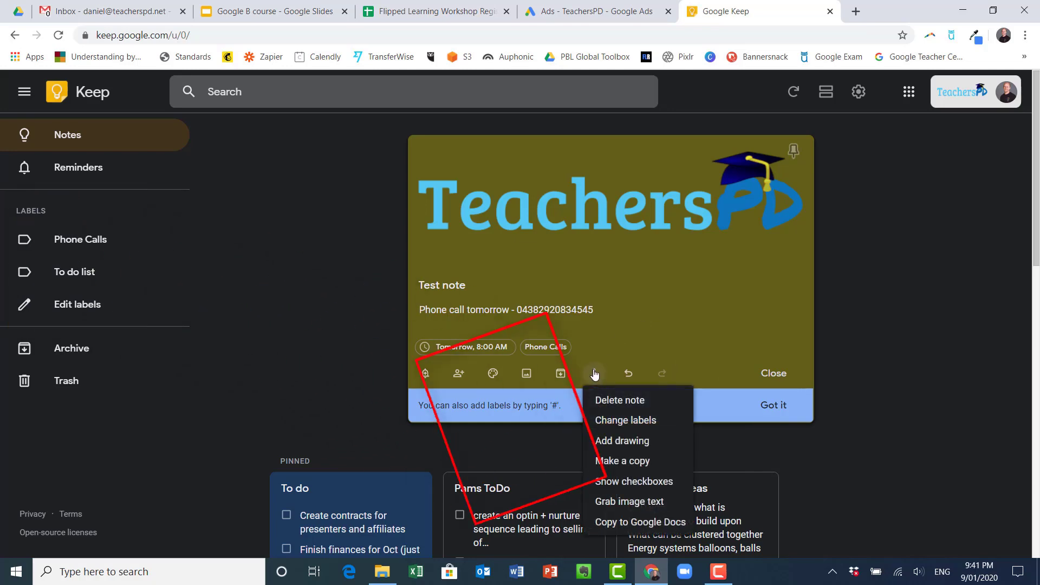
click(629, 440)
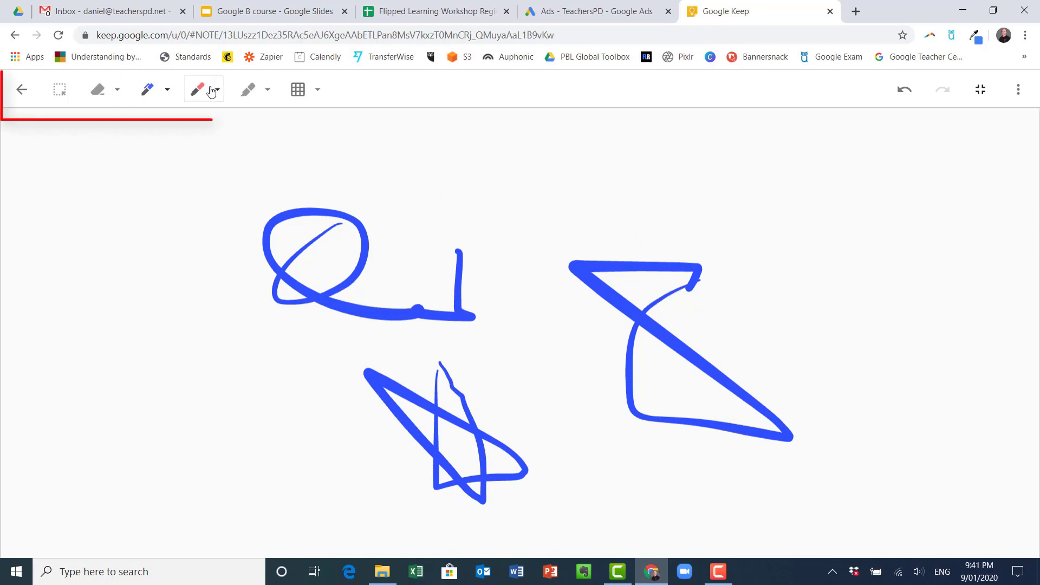
click(301, 92)
click(212, 132)
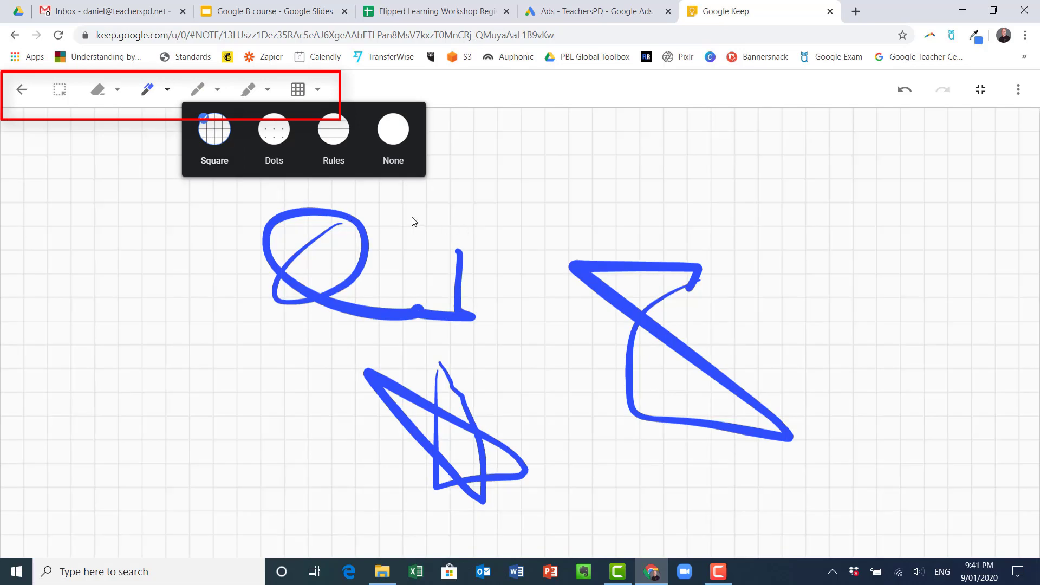
click(330, 142)
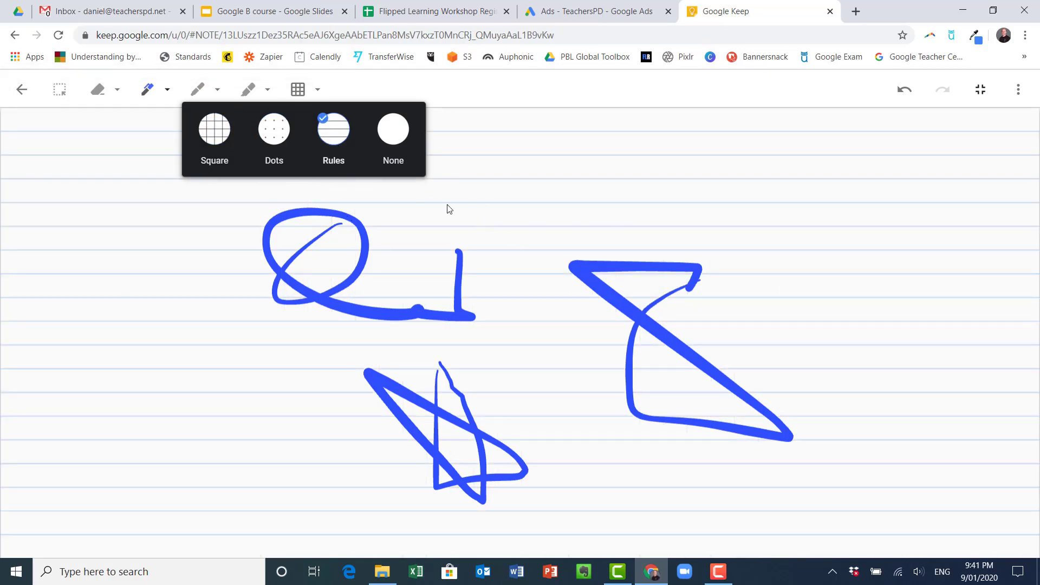
click(22, 91)
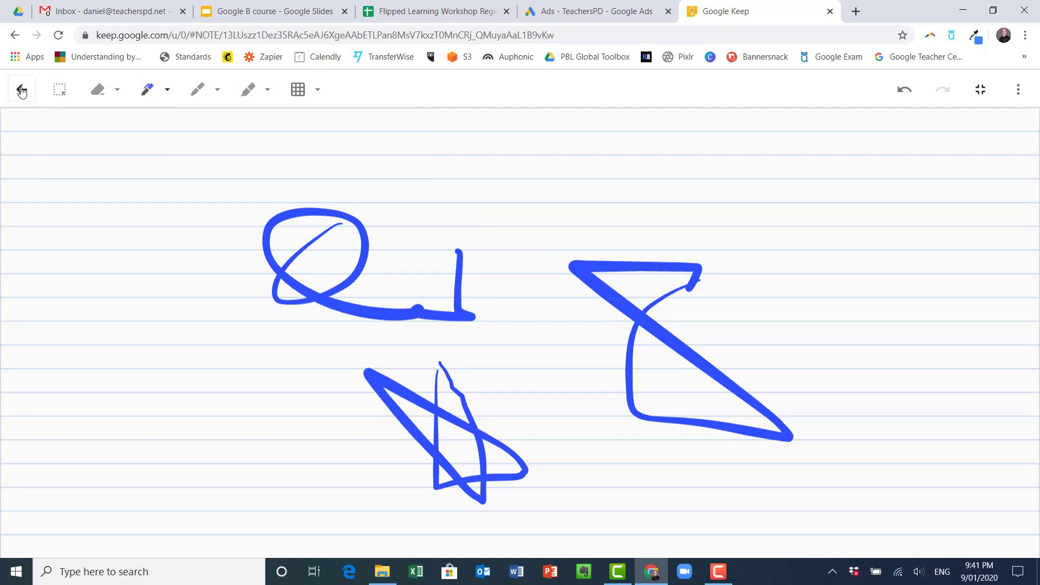
Return from the drawing editor to the note and open its More menu
click(21, 91)
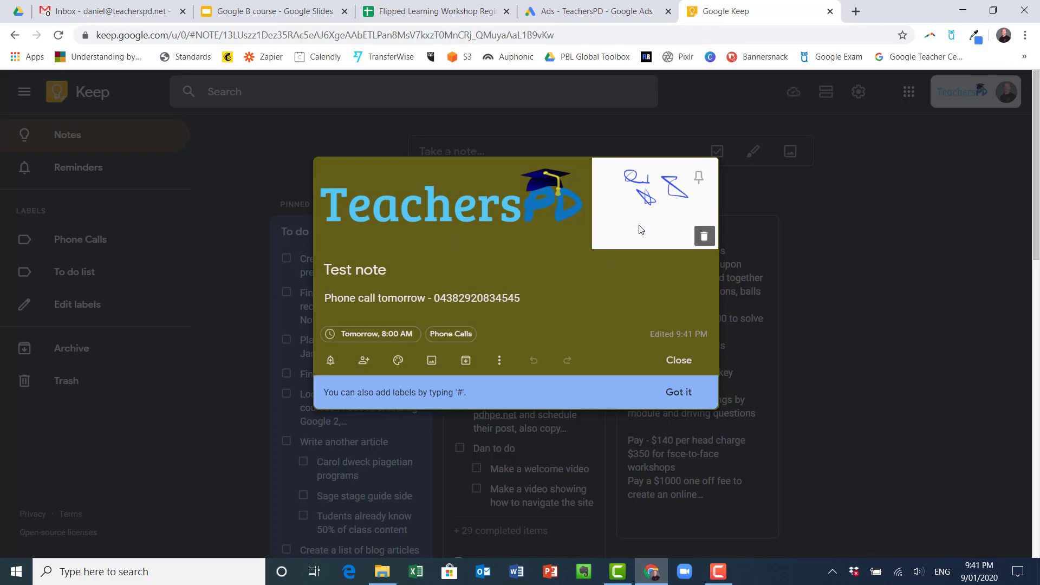
click(499, 360)
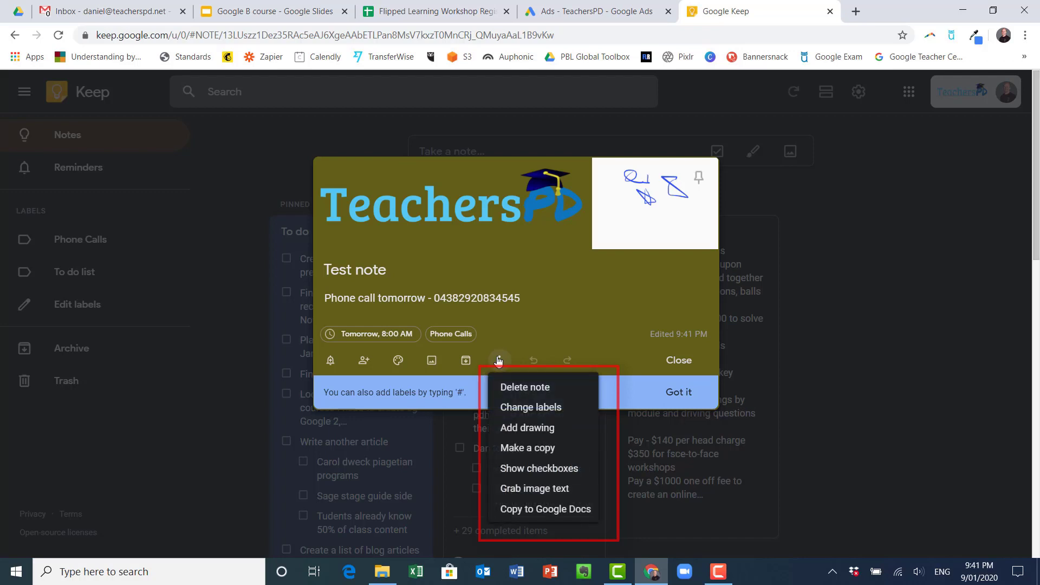
Turn the note into a checklist with indented items 'next years workshops' and 'affiliate'
click(540, 473)
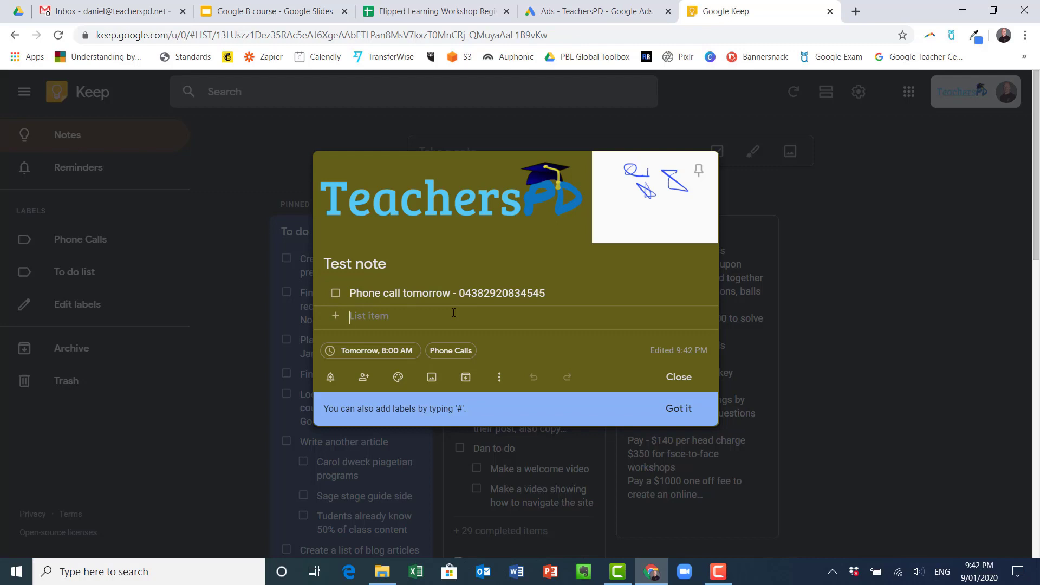
text(next years )
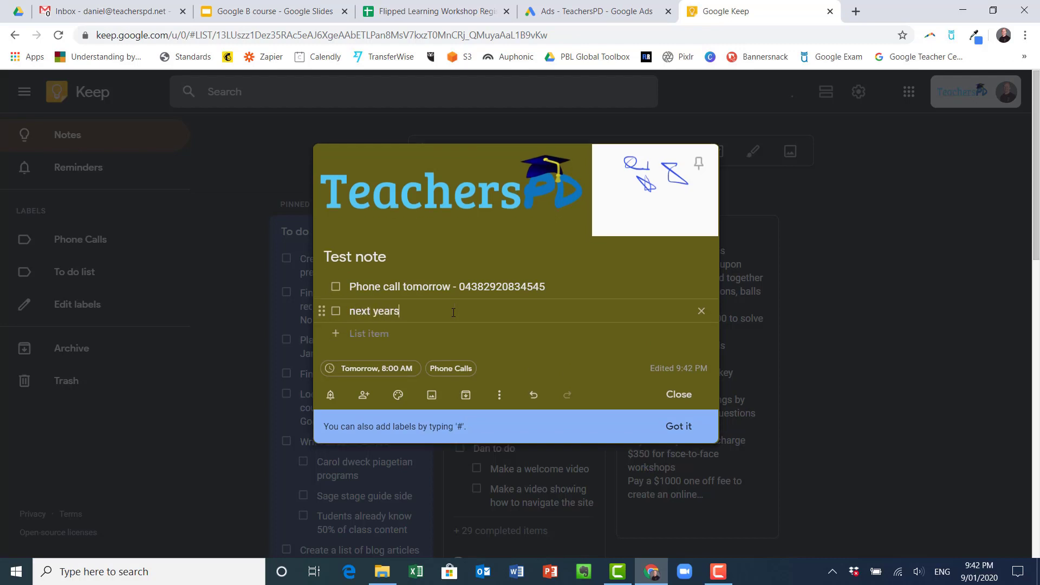
text(workshops)
key(Return)
text(a)
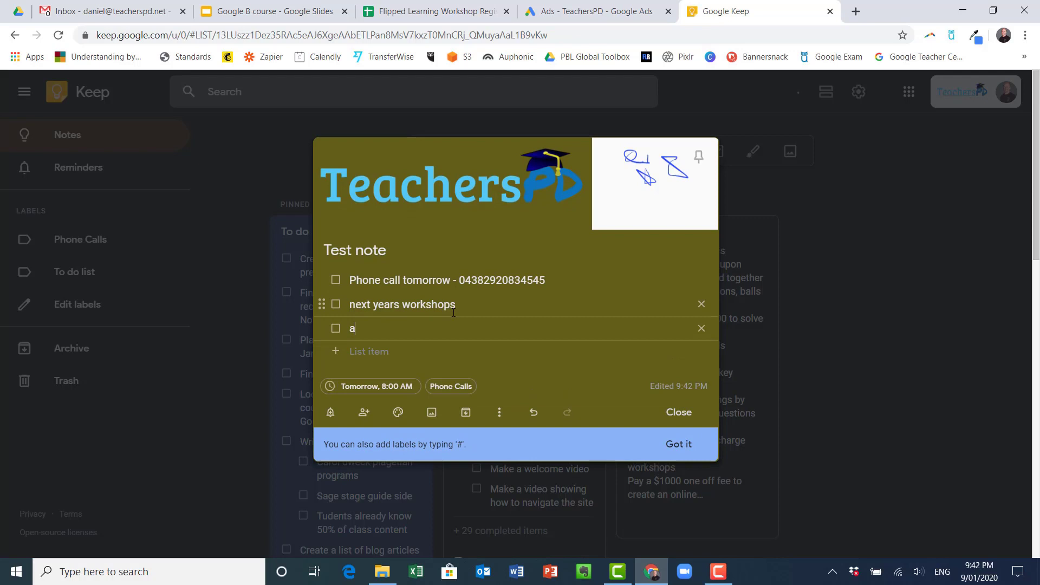
text(ffiliate)
drag(318, 304, 365, 327)
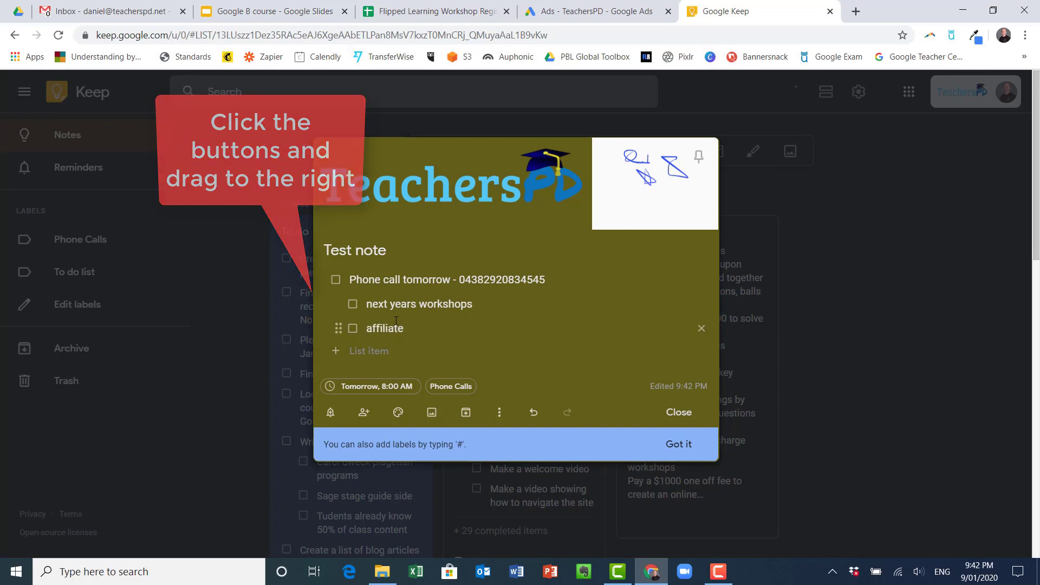
Tick and untick the sub-items, then tick the phone-call item so all three are completed
click(353, 330)
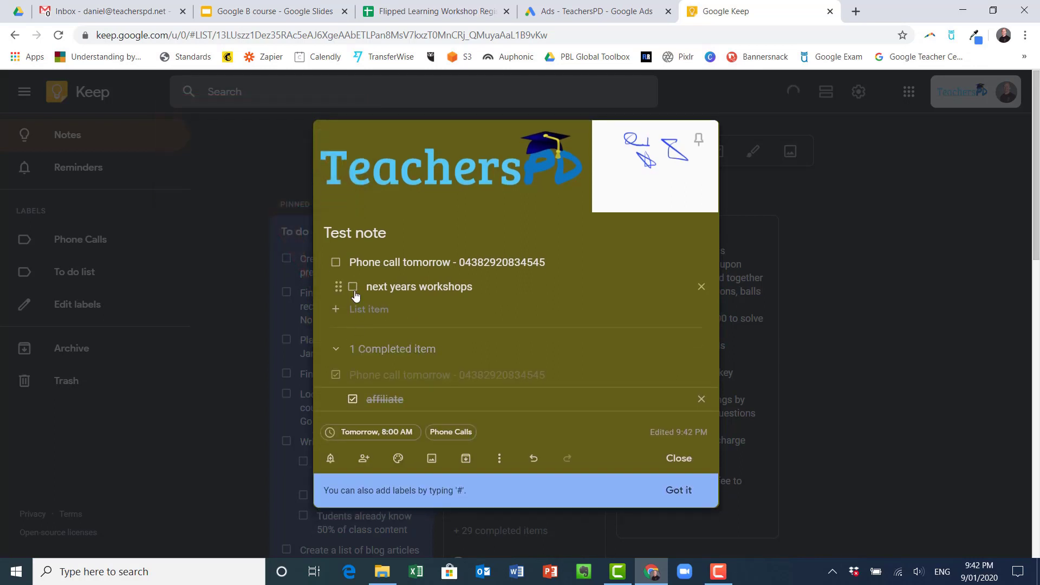
click(353, 287)
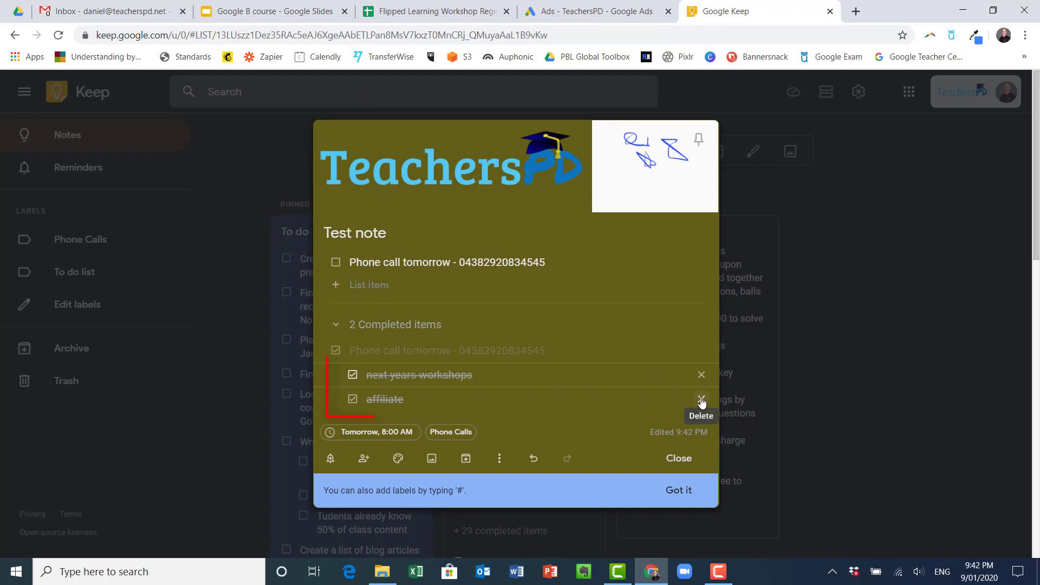
click(353, 400)
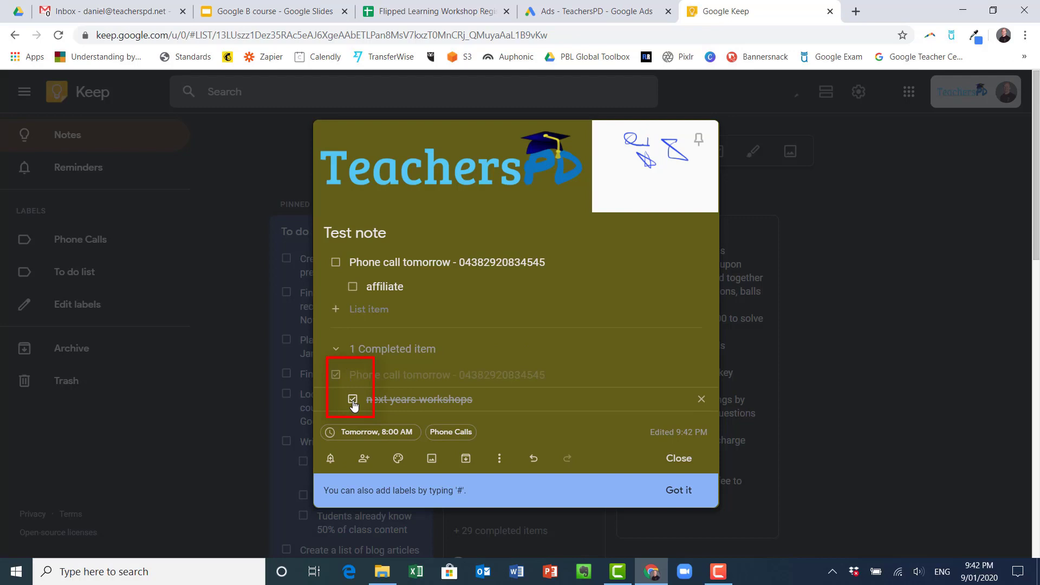
click(352, 399)
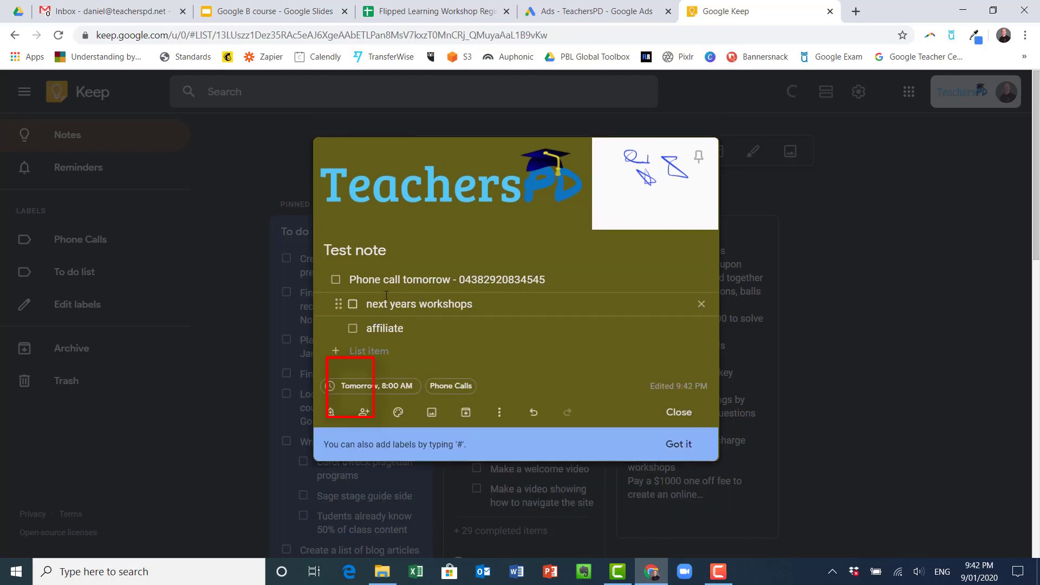
click(336, 280)
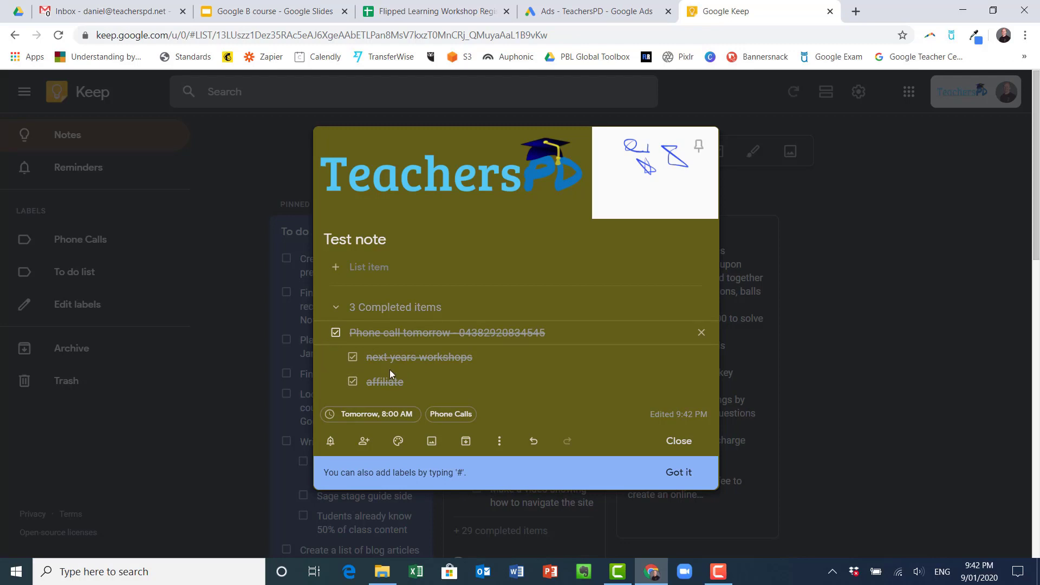
Untick the phone-call item and grab the logo's text, adding 'TeachersPD' and 'or' items
click(336, 332)
click(499, 412)
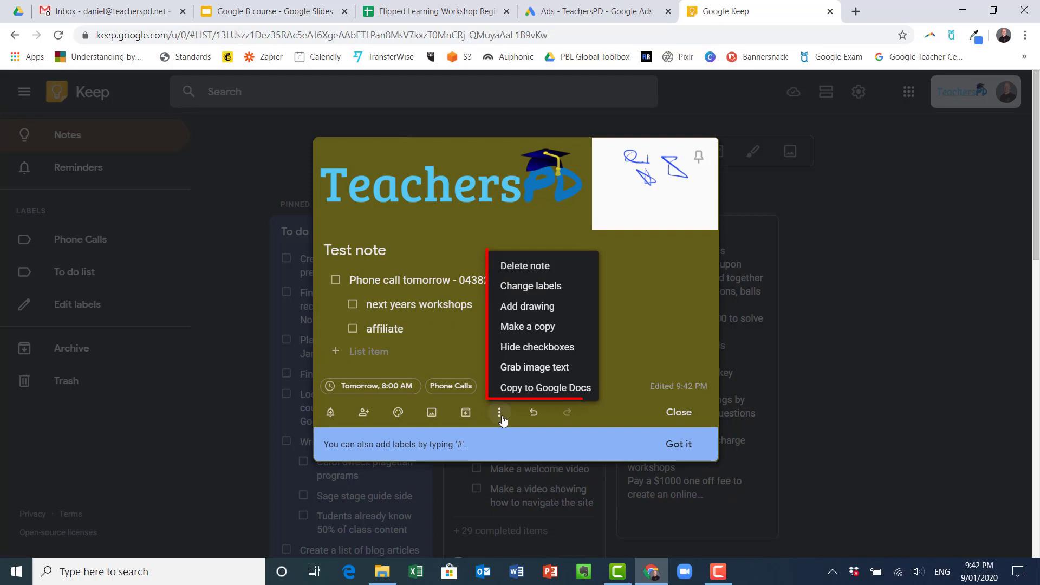
click(523, 368)
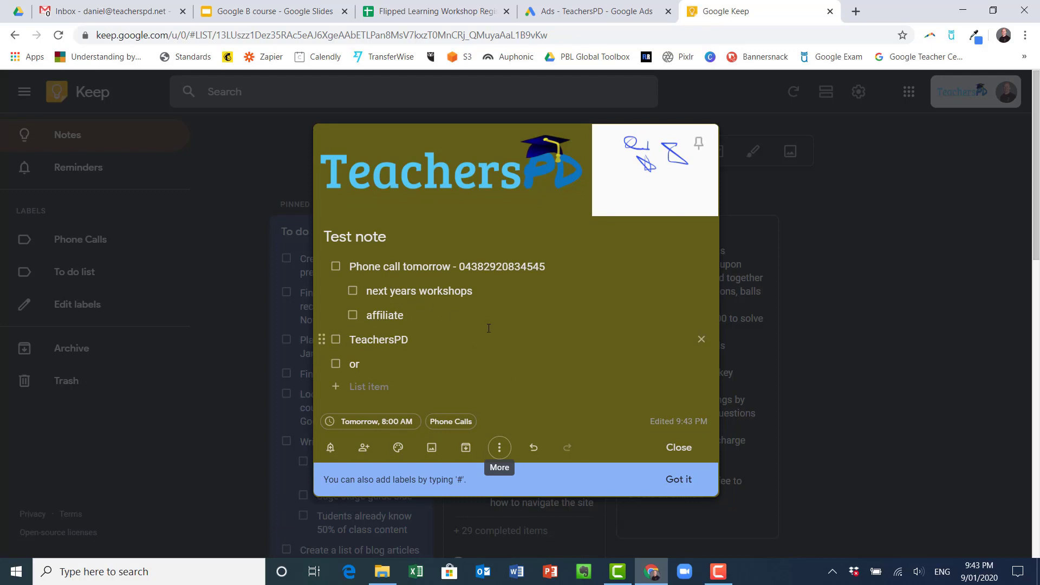
Pin the Test note and close it
click(499, 447)
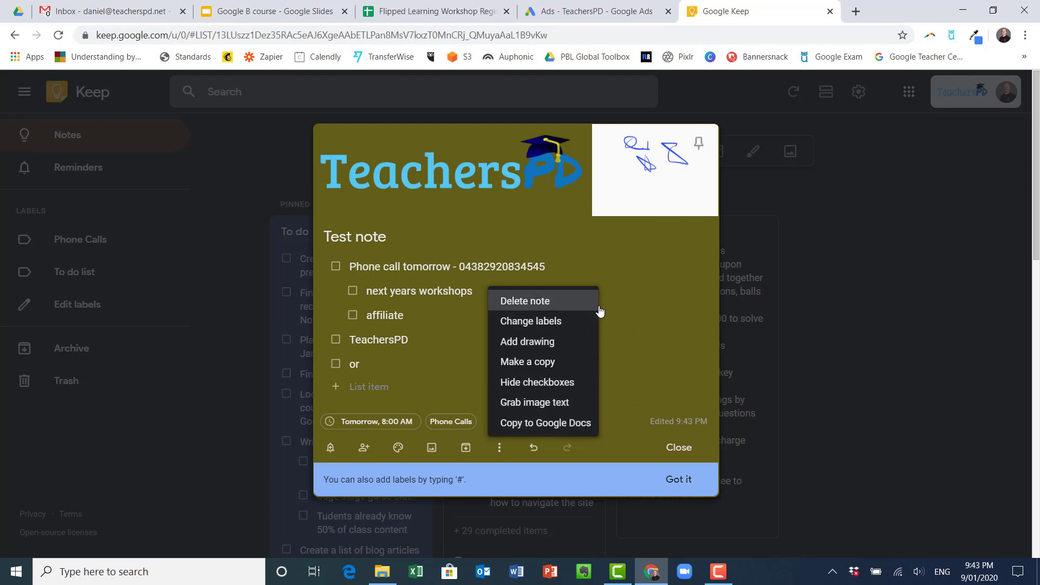
click(628, 338)
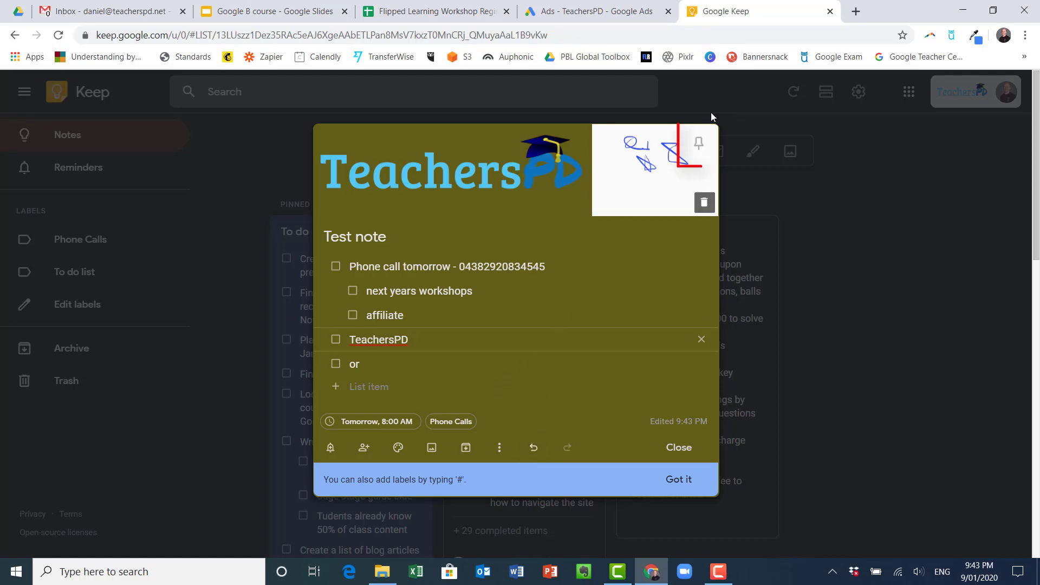
click(701, 143)
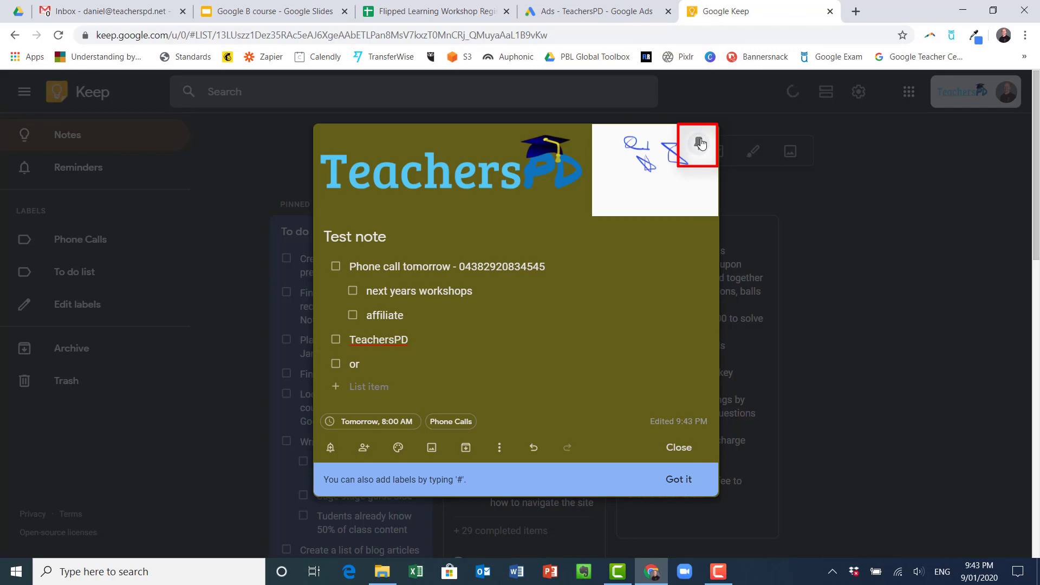
click(661, 451)
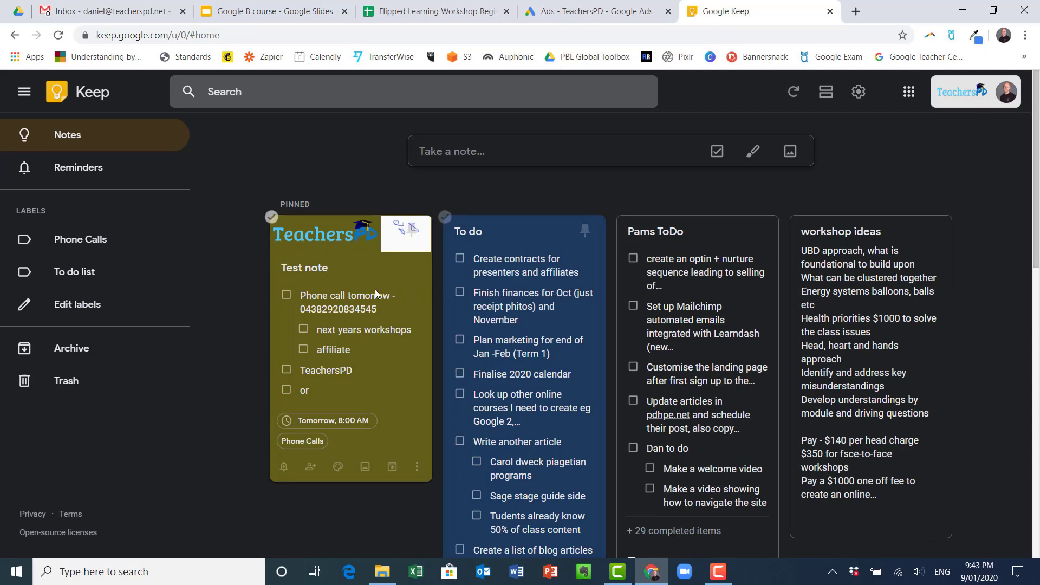
Filter to the Phone Calls label, then add a new label named 'year 9 notes'
click(61, 239)
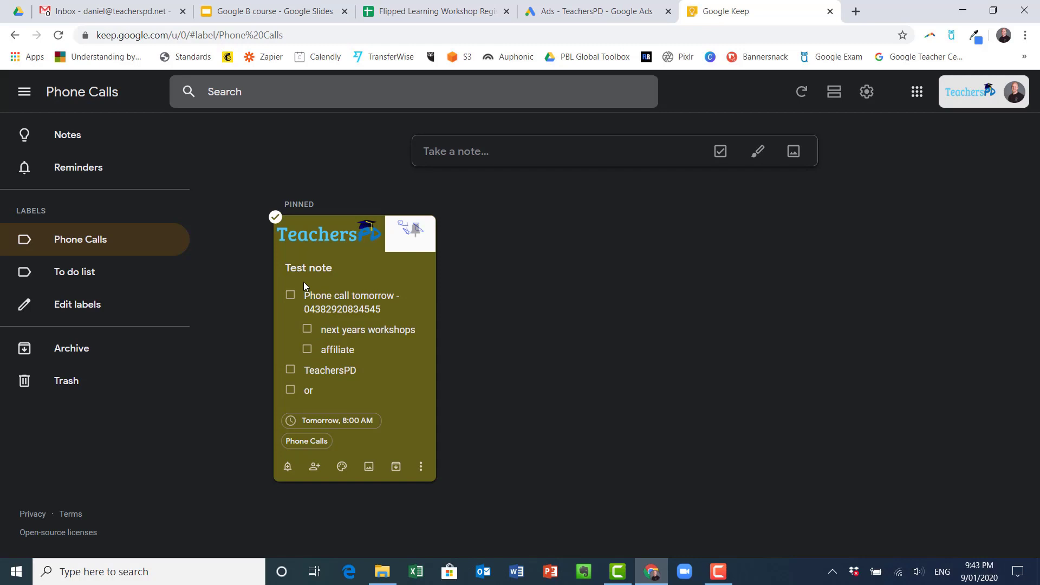
click(72, 307)
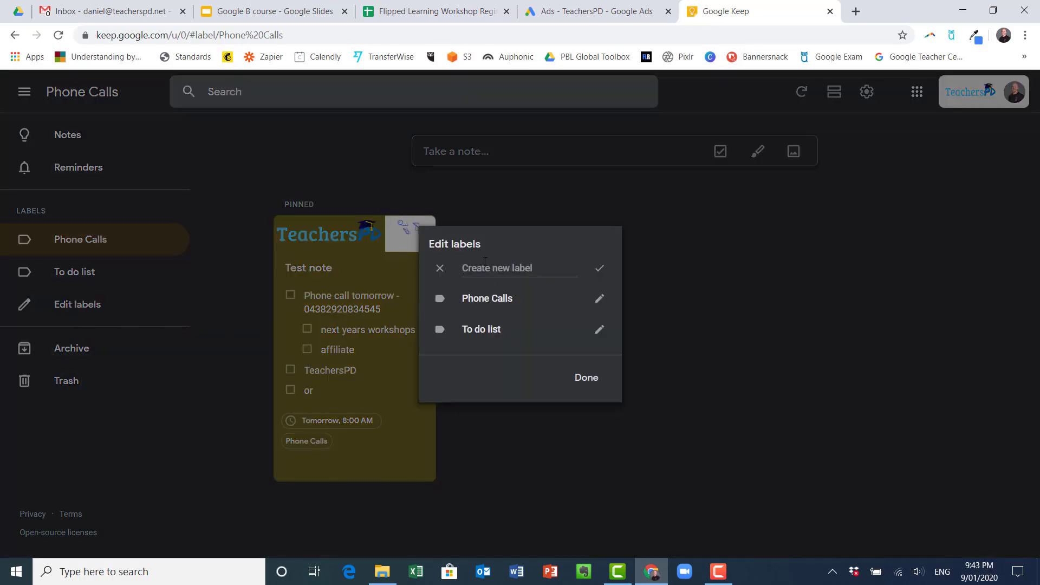
text(year 9 notes)
key(Return)
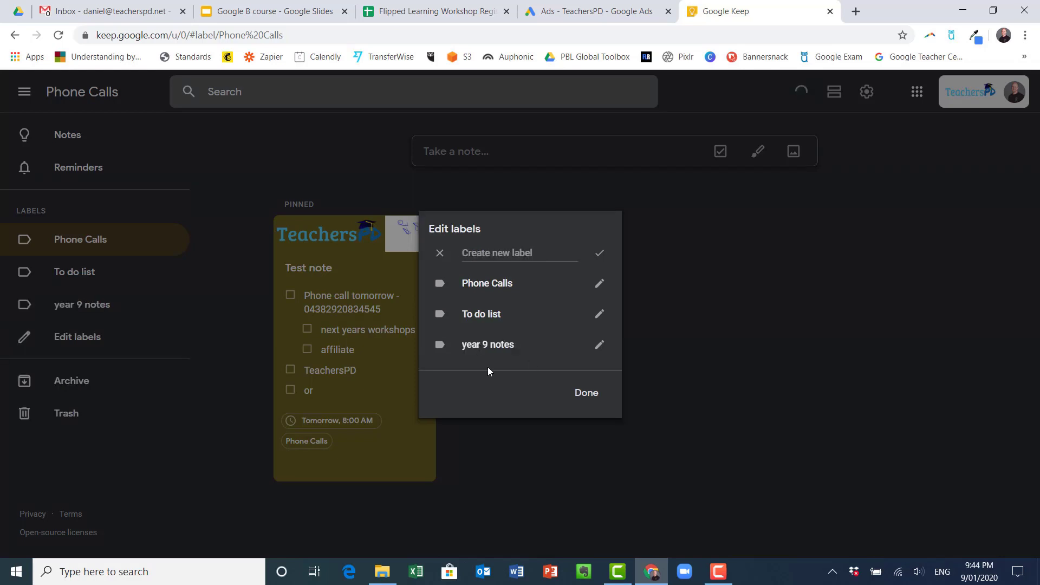
click(577, 402)
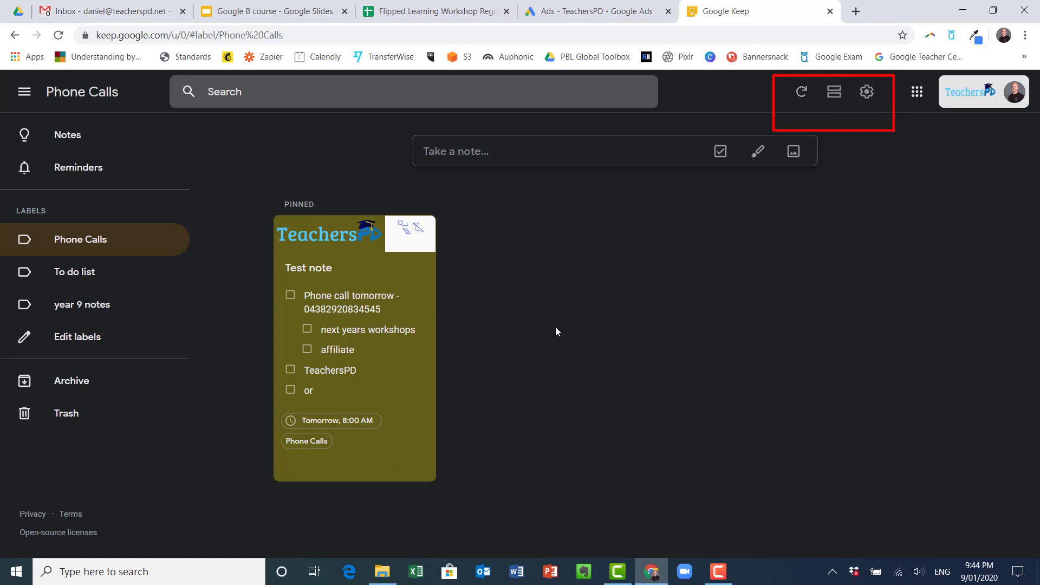
Go back to all notes and set the layout to the multi-column grid
click(833, 102)
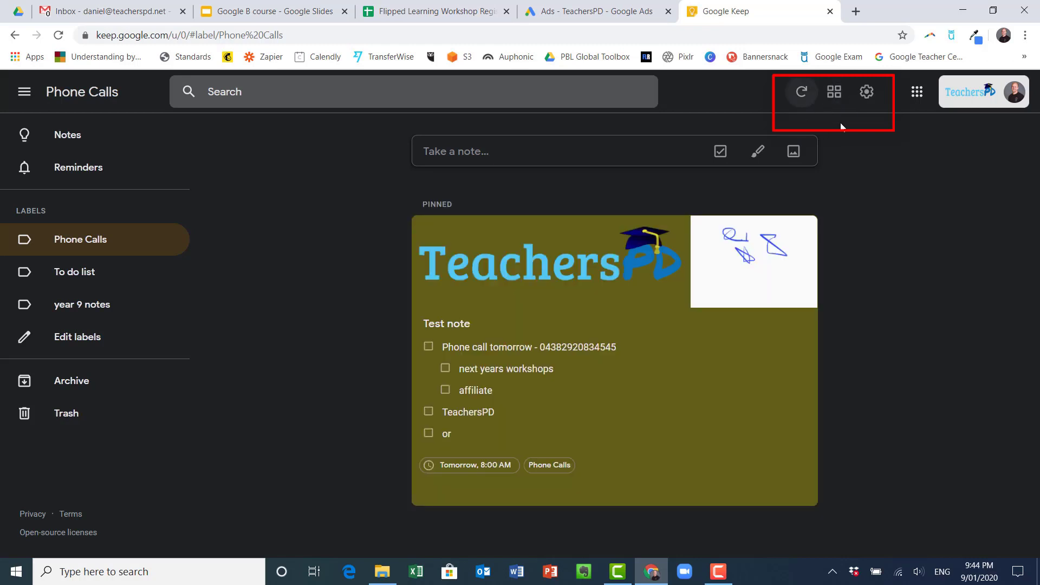
click(69, 145)
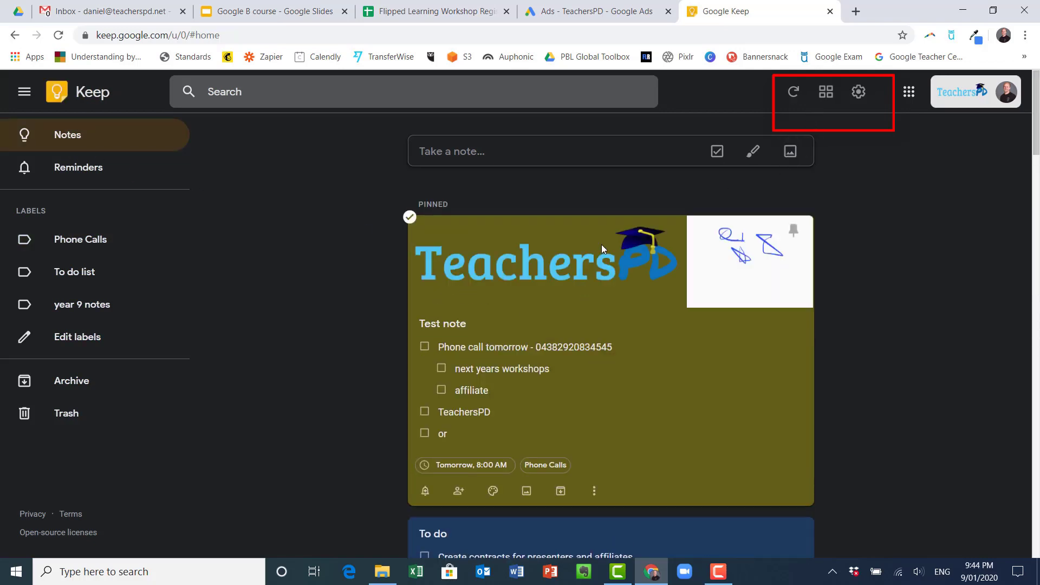
scroll(607, 271, down, 12)
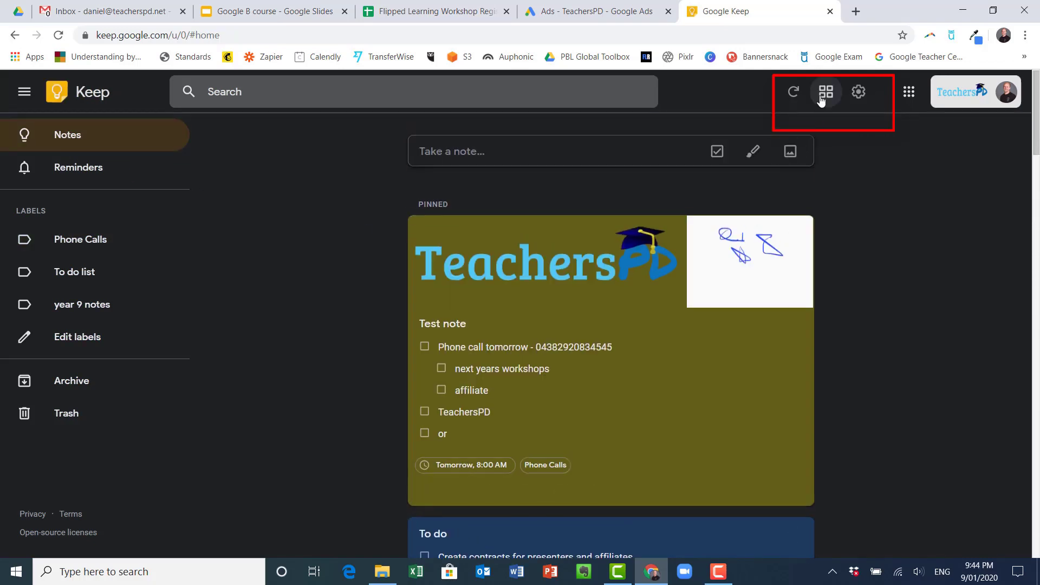
click(826, 92)
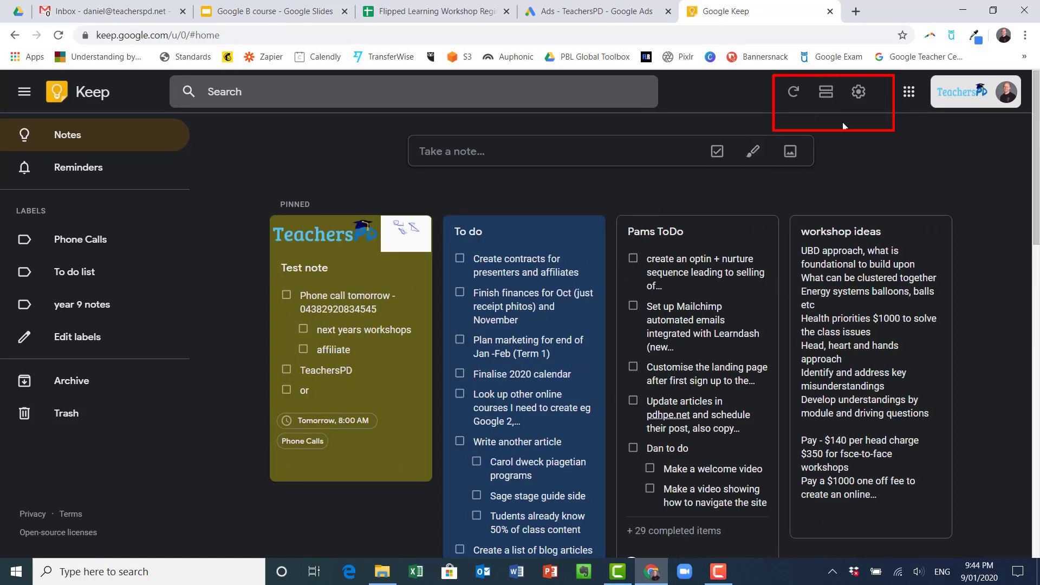
click(858, 91)
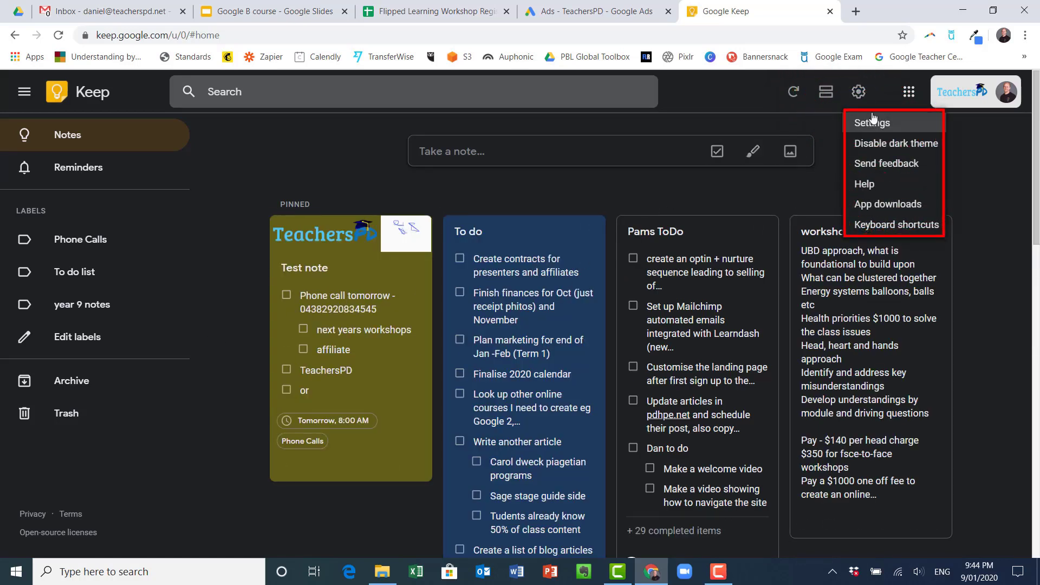
Switch off the dark theme and bring up the full Settings dialog
click(882, 145)
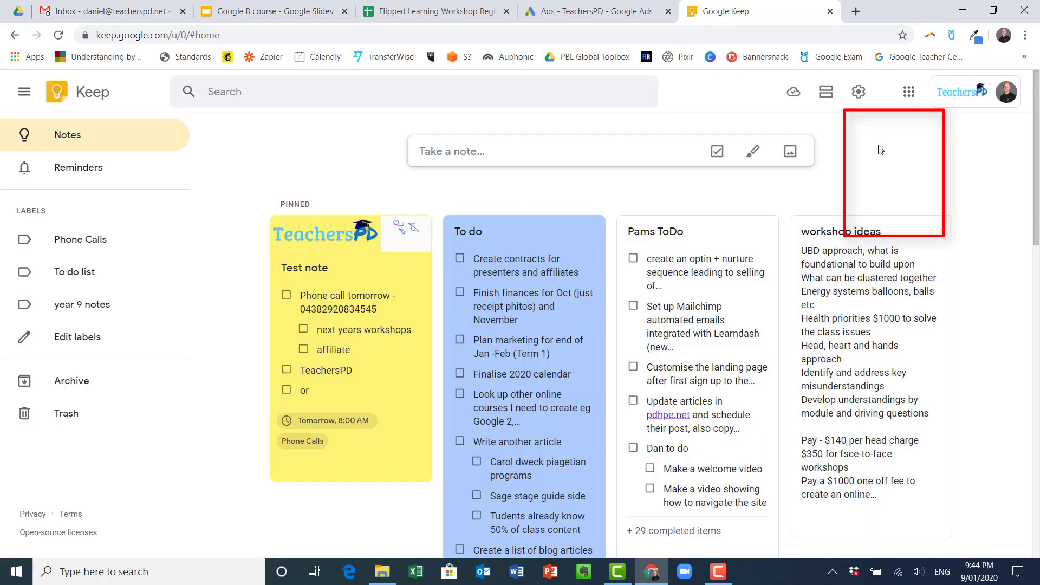
click(858, 92)
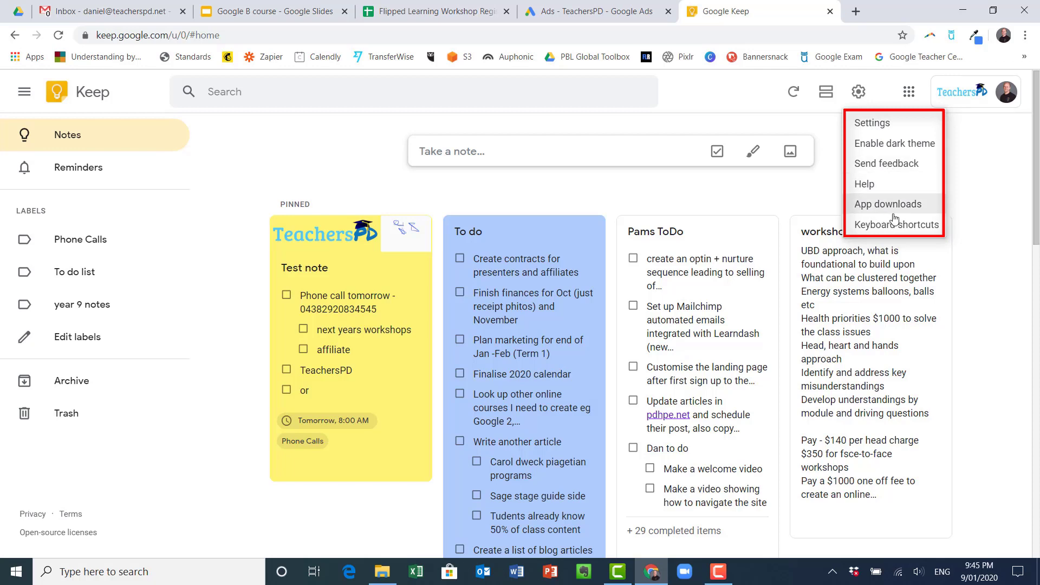
click(862, 124)
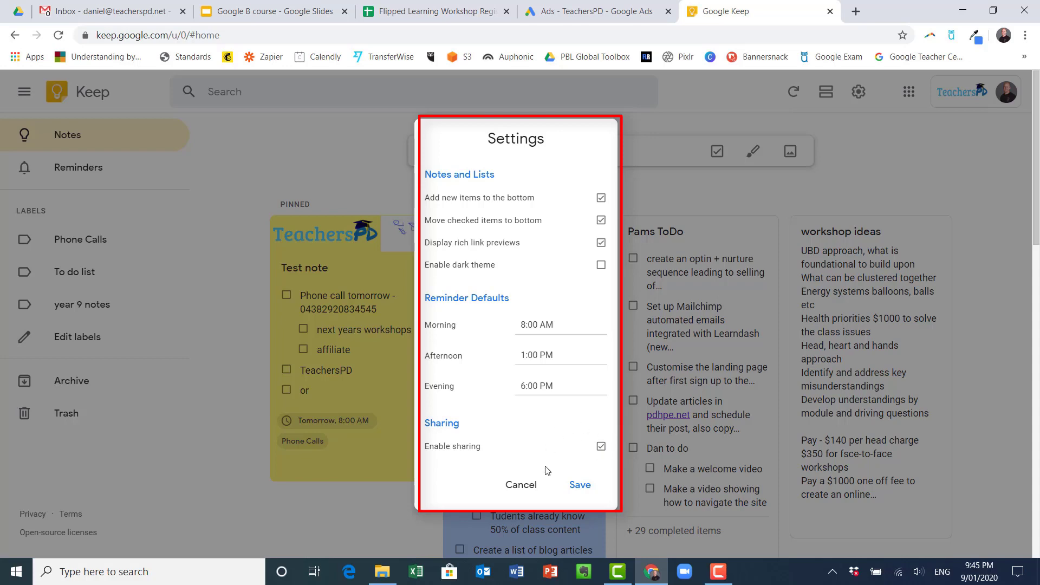
Close Settings and scroll through the notes, ending back at the pinned Test note
click(618, 291)
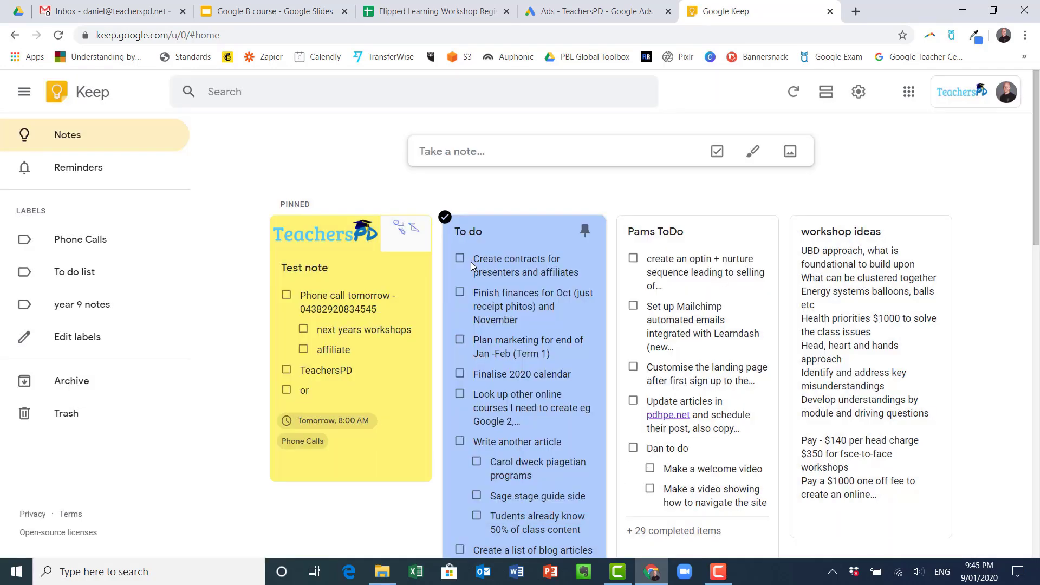
scroll(470, 262, down, 1)
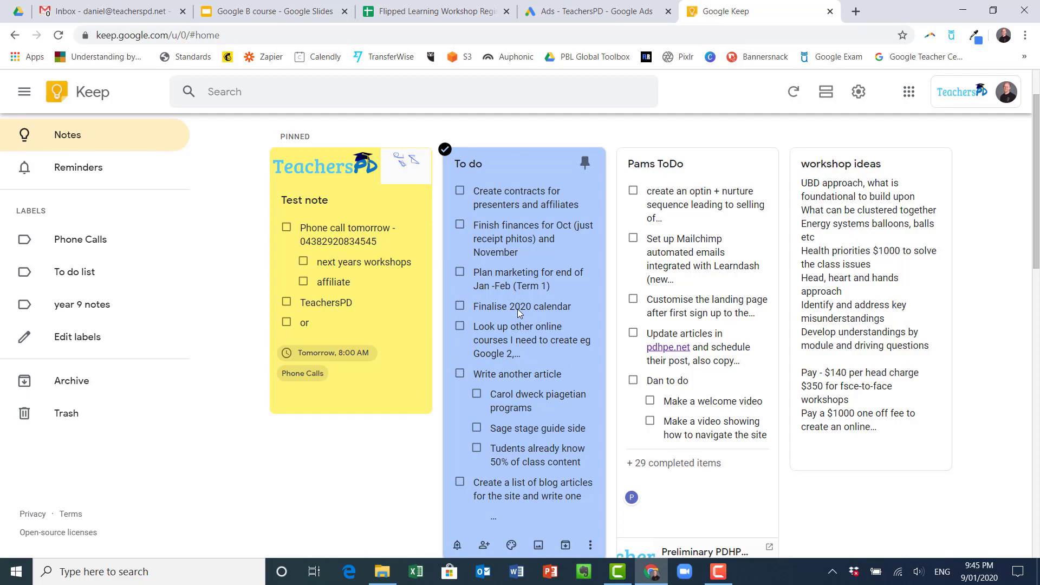
scroll(496, 346, down, 2)
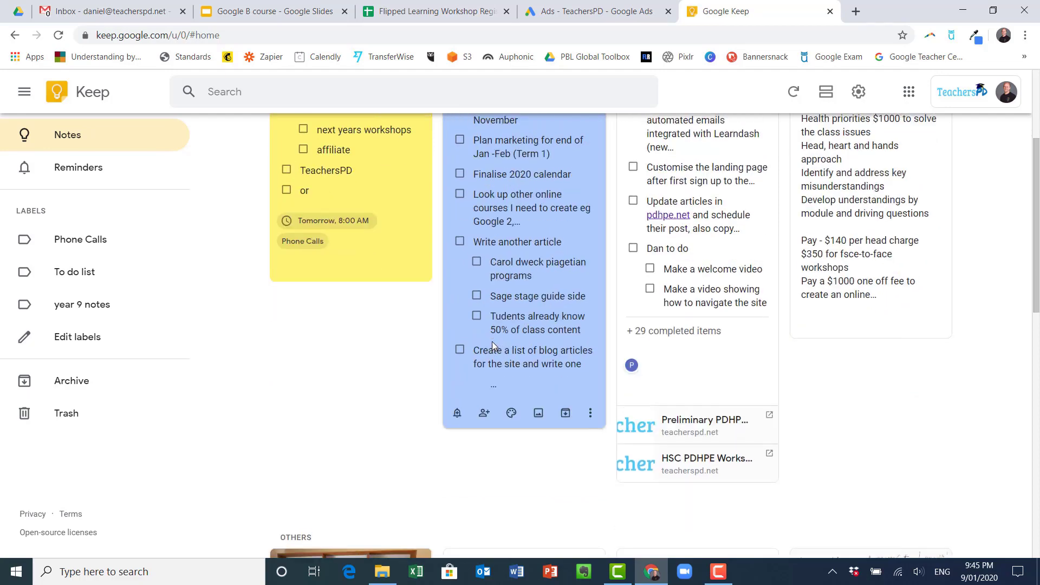
scroll(432, 323, down, 6)
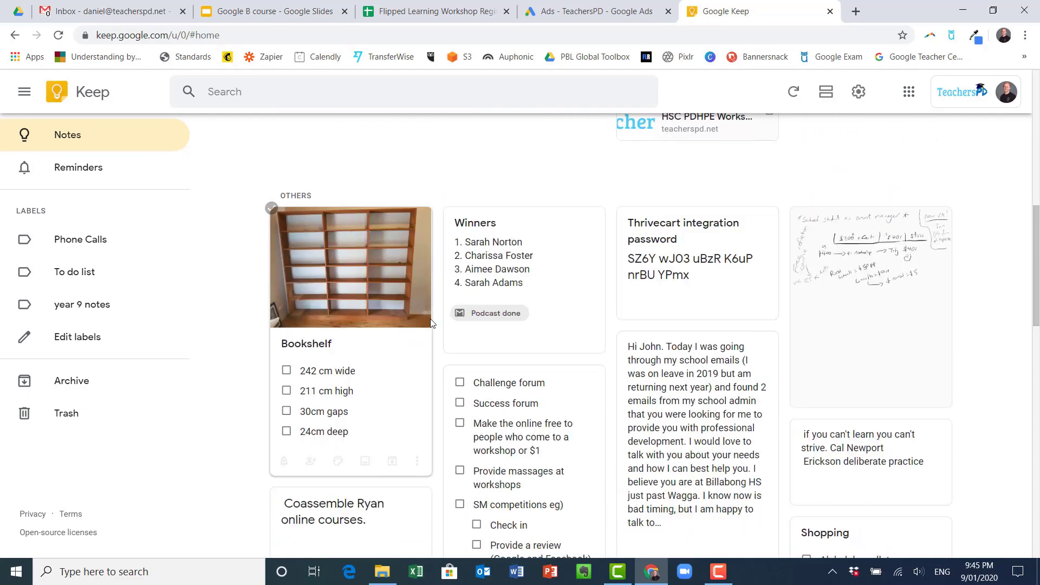
scroll(431, 324, up, 8)
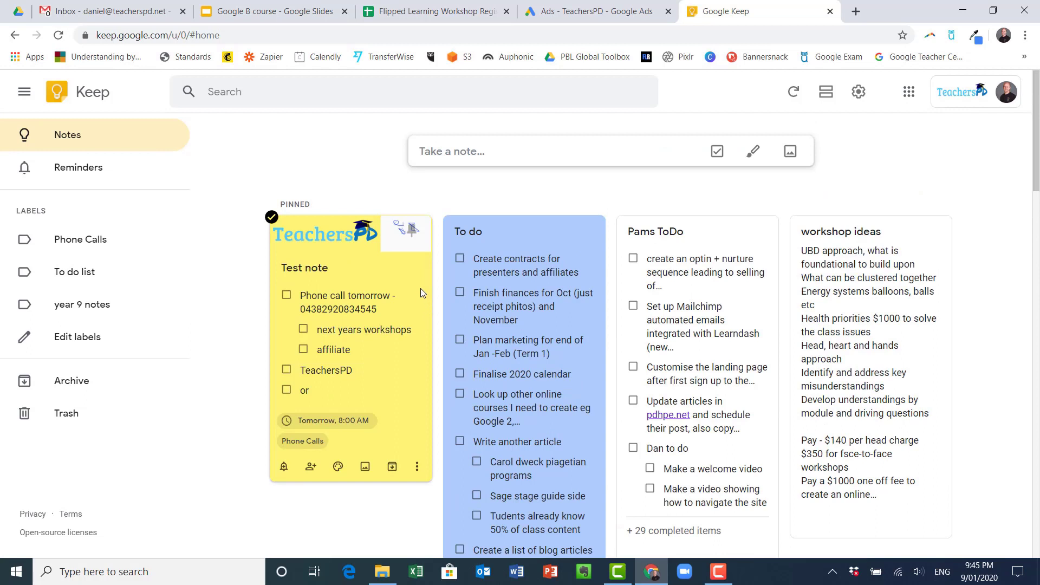